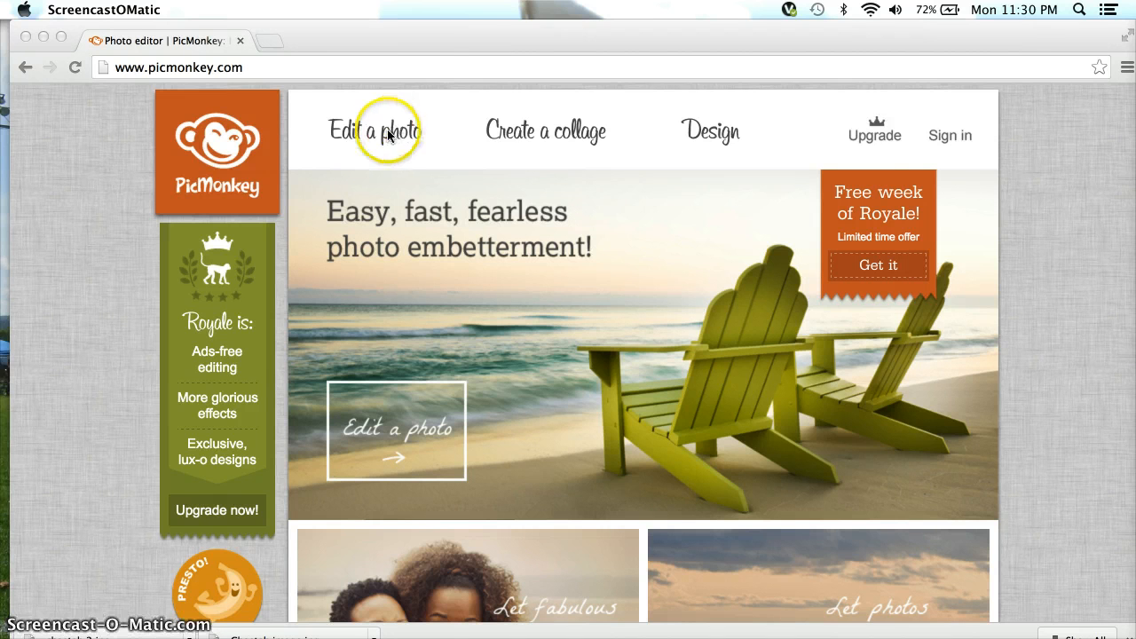
# Open cheetah 2.jpg from the computer in PicMonkey's photo editor.
pyautogui.click(381, 133)
pyautogui.click(384, 129)
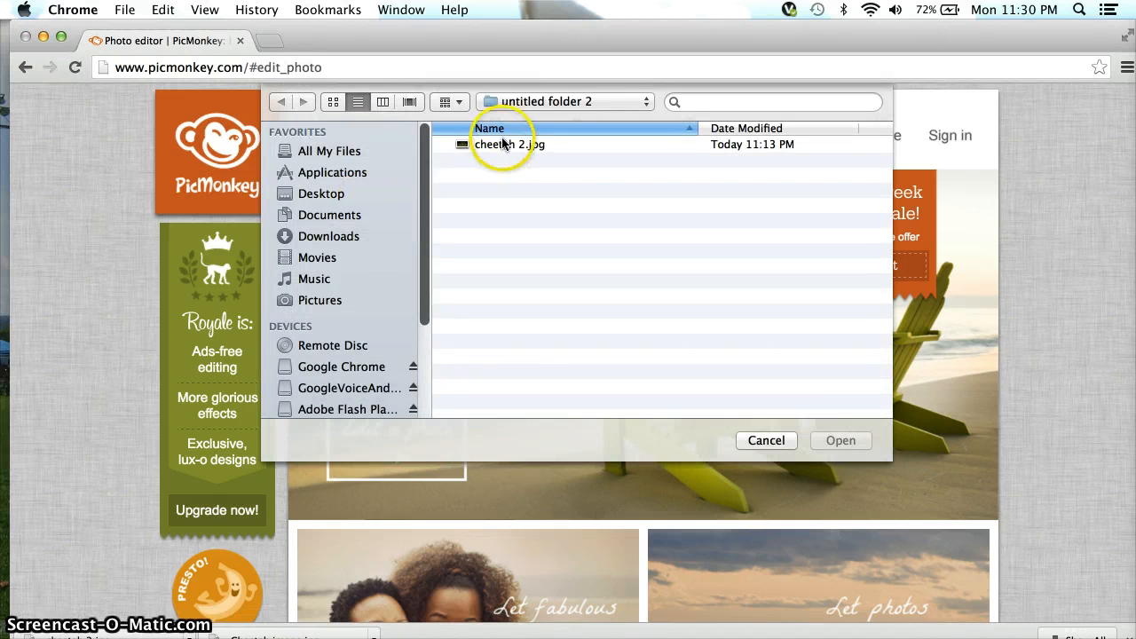
pyautogui.click(503, 145)
pyautogui.click(840, 441)
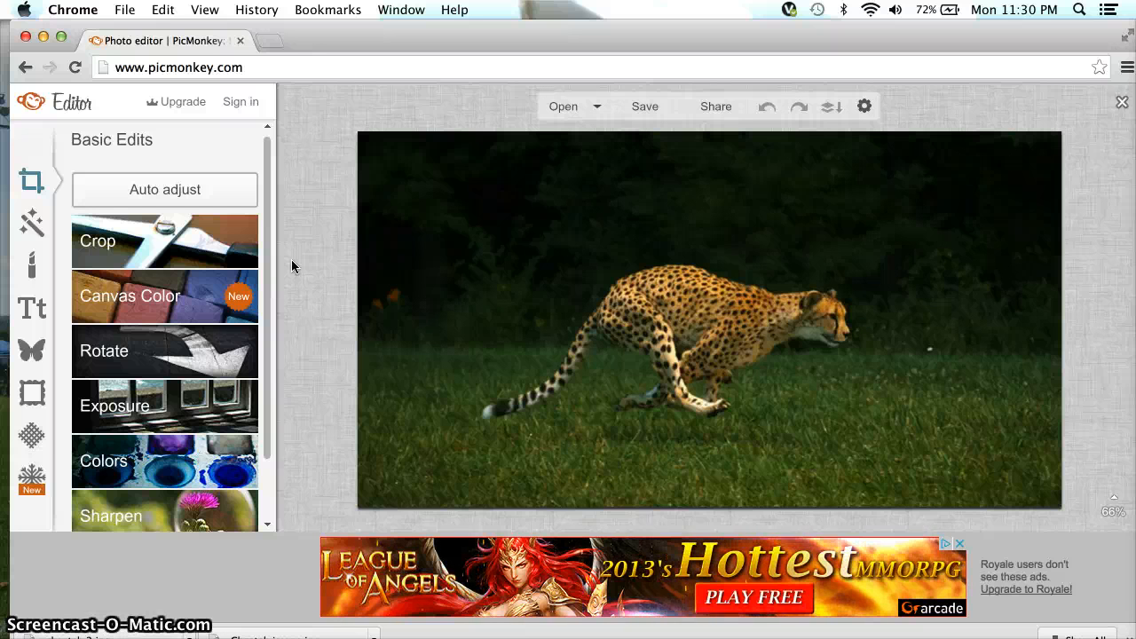
# Auto-adjust the photo's tones and crop it to 689 x 336 around the running cheetah.
pyautogui.click(225, 188)
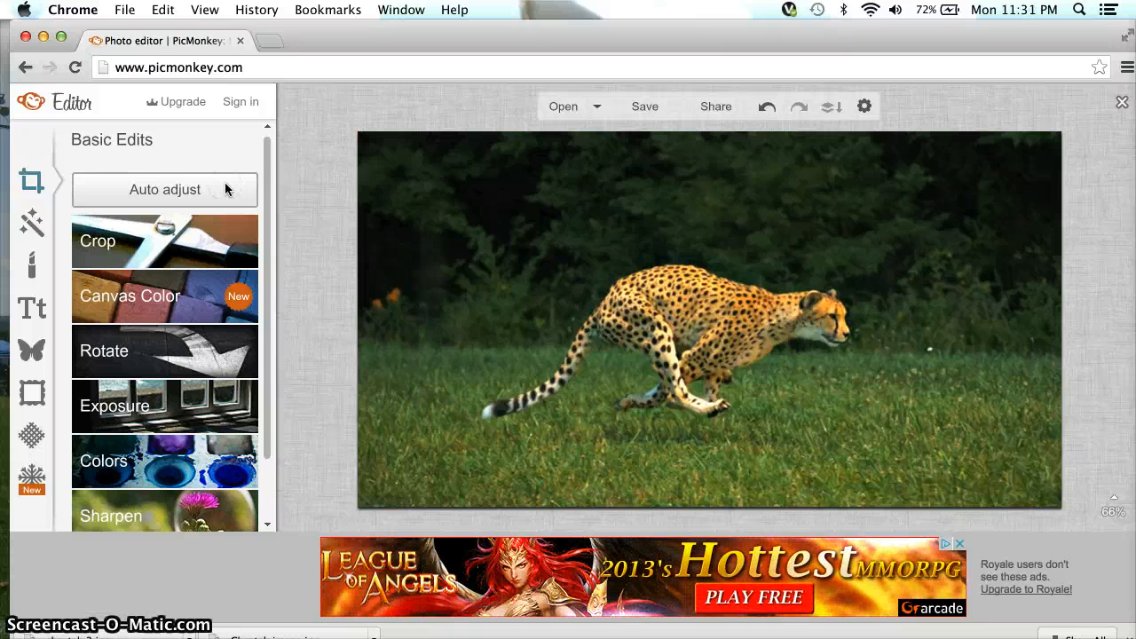
pyautogui.click(226, 248)
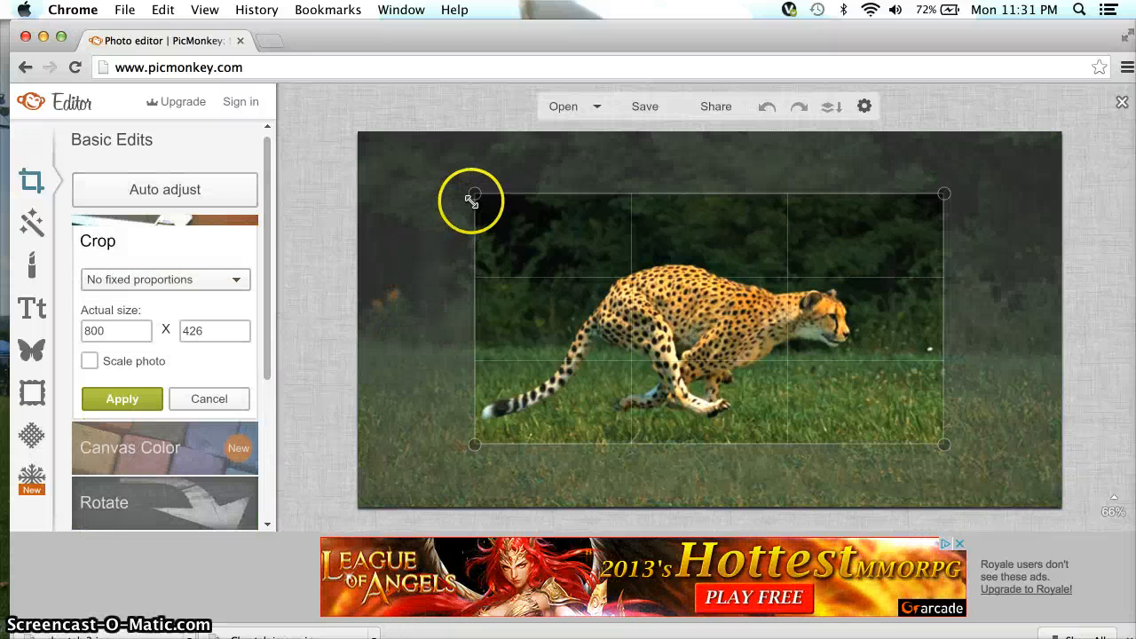
pyautogui.moveTo(475, 202); pyautogui.dragTo(480, 199)
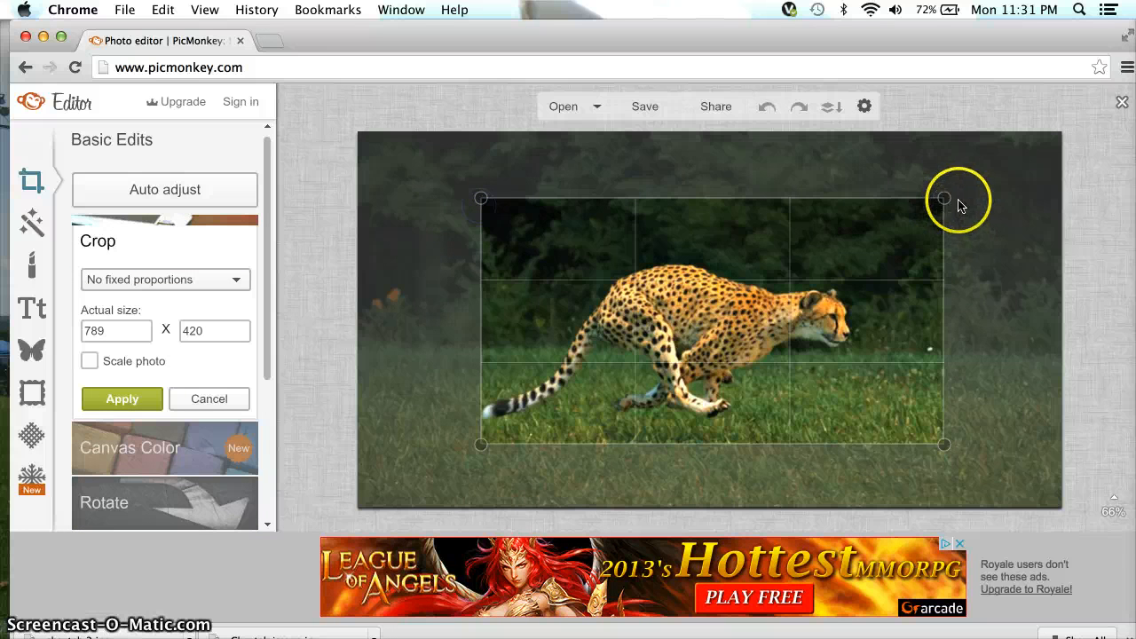
pyautogui.moveTo(946, 200); pyautogui.dragTo(886, 251)
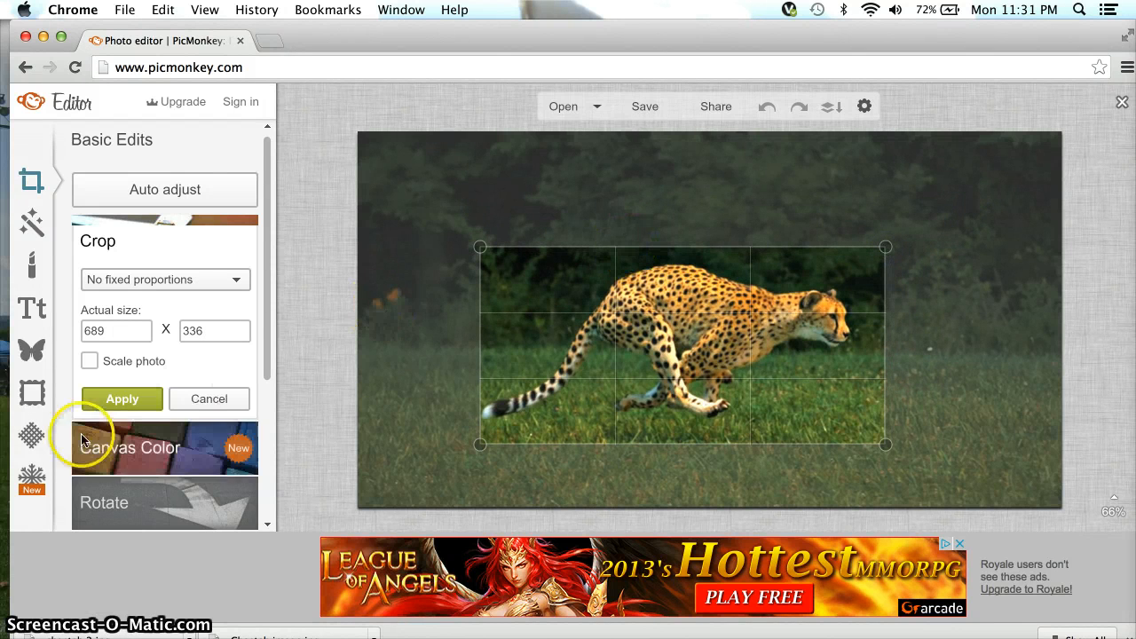
pyautogui.click(124, 400)
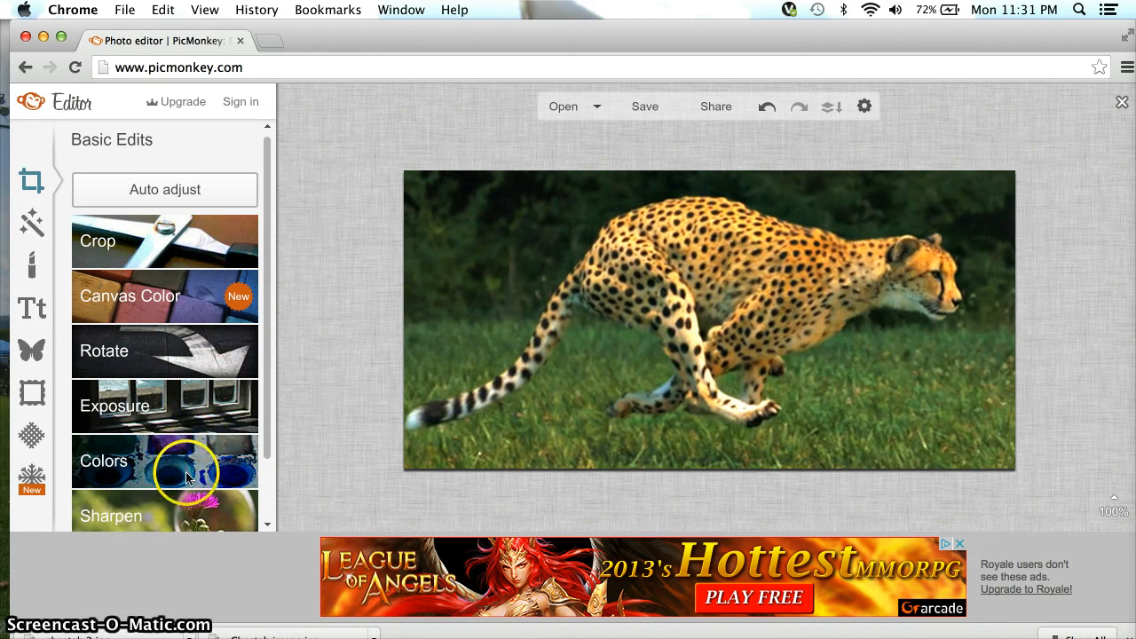
pyautogui.click(202, 432)
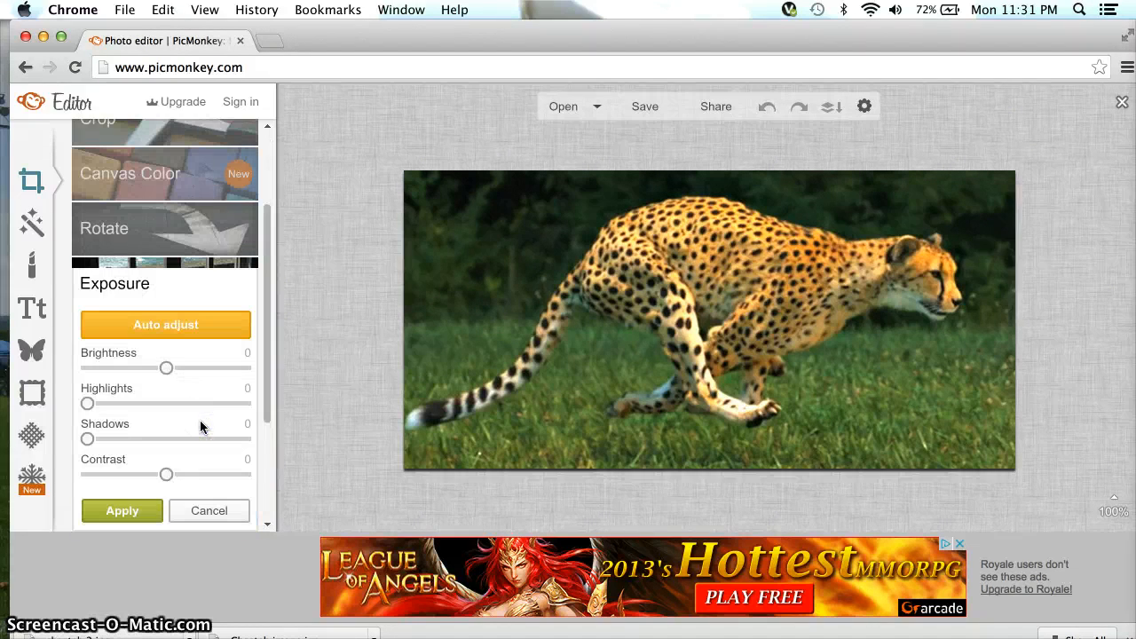
pyautogui.moveTo(166, 474)
pyautogui.mouseDown()
pyautogui.moveTo(225, 471)
pyautogui.moveTo(121, 477)
pyautogui.moveTo(193, 482)
pyautogui.moveTo(172, 482)
pyautogui.mouseUp()
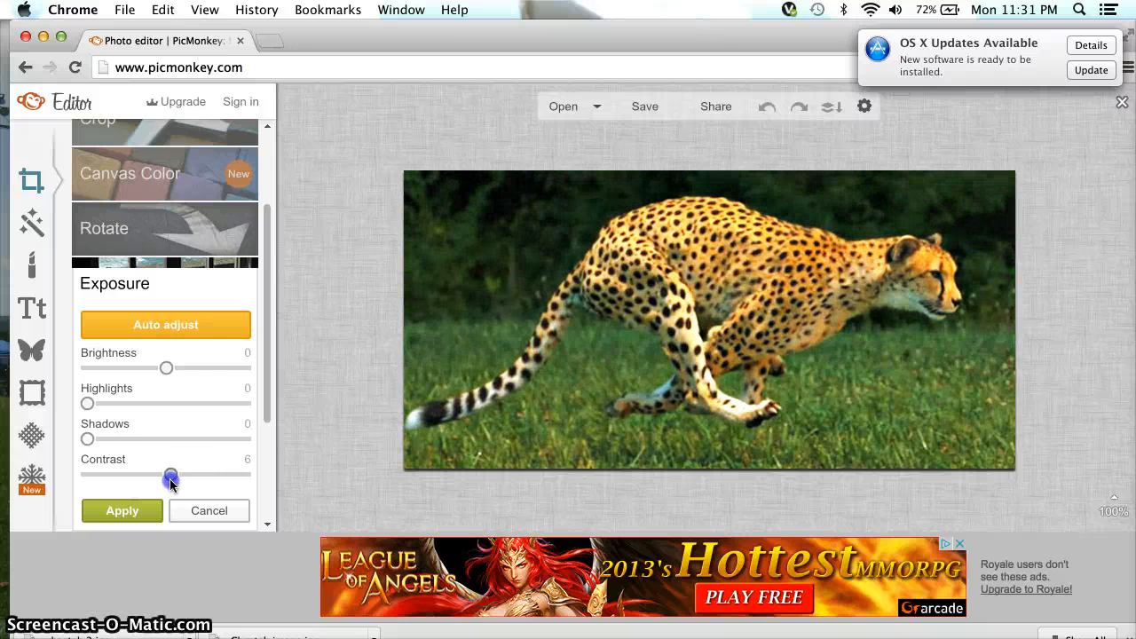
pyautogui.moveTo(88, 438); pyautogui.dragTo(212, 441)
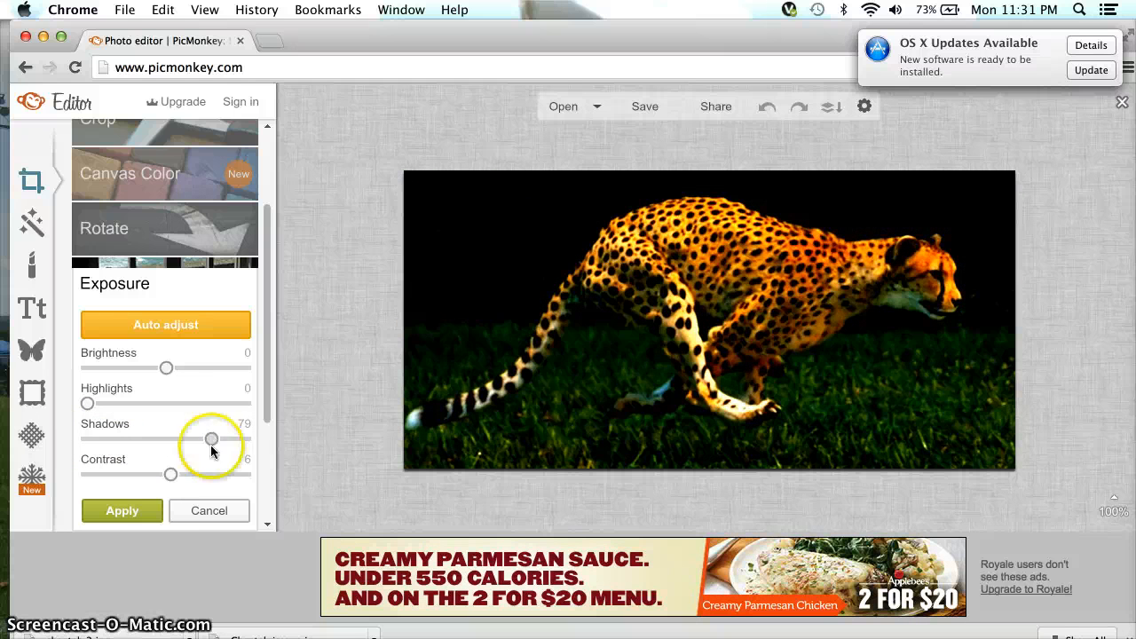
pyautogui.click(219, 510)
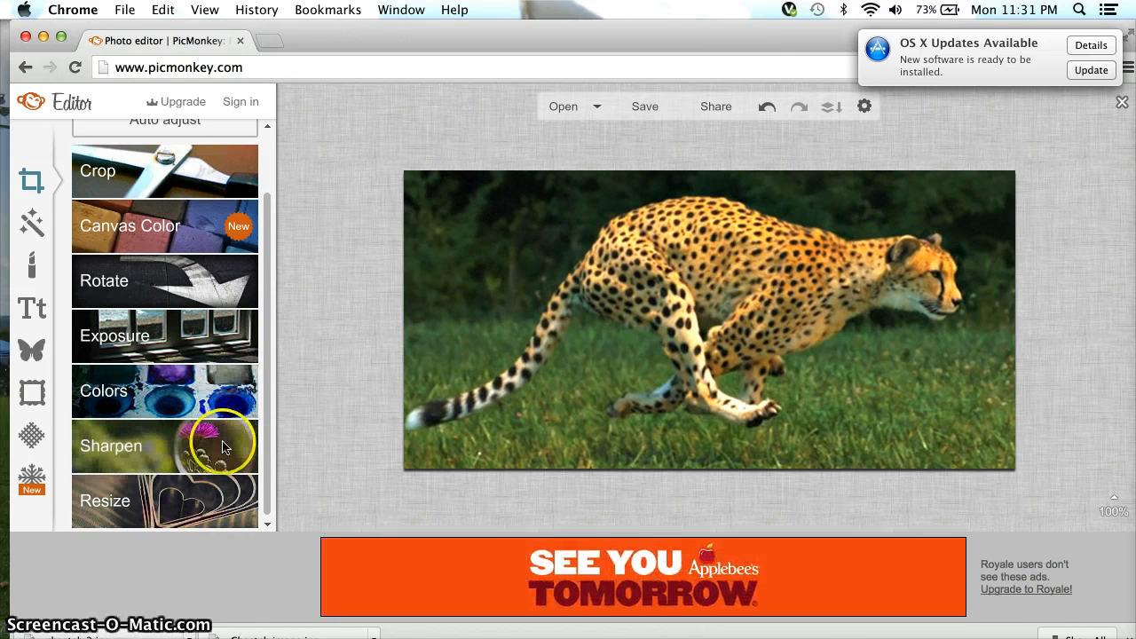
pyautogui.click(223, 447)
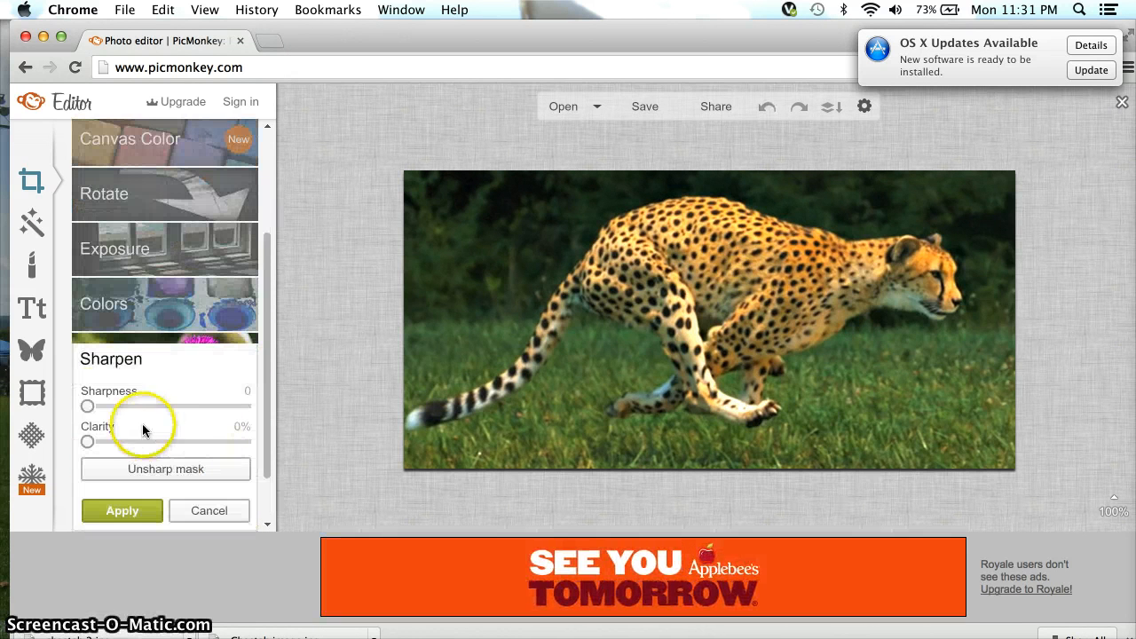
pyautogui.moveTo(87, 406); pyautogui.dragTo(187, 420)
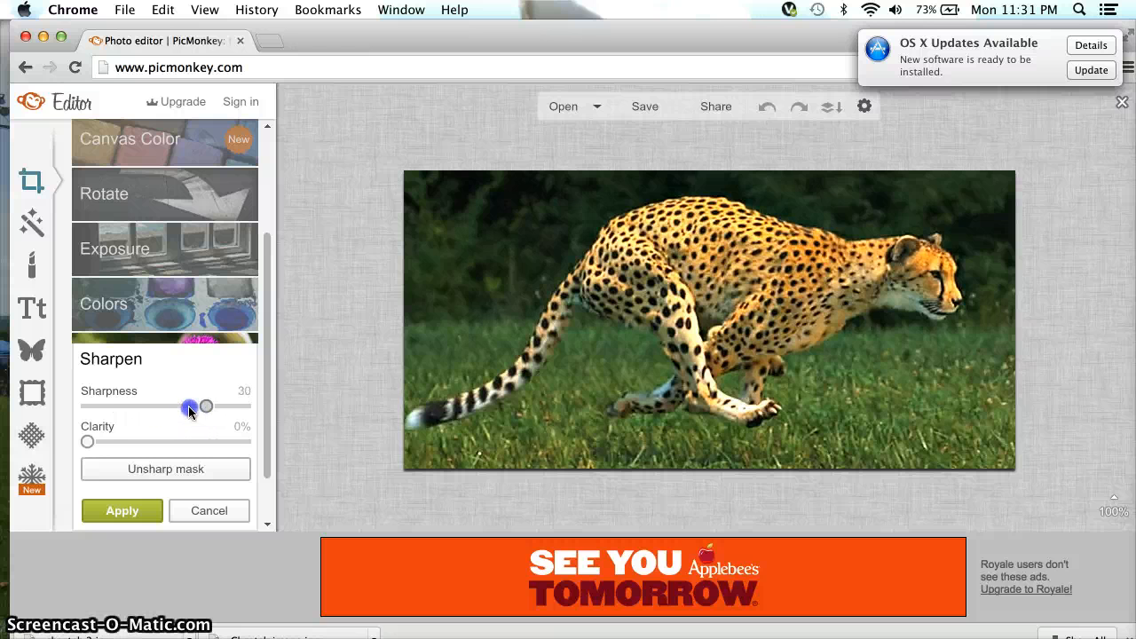
pyautogui.click(208, 512)
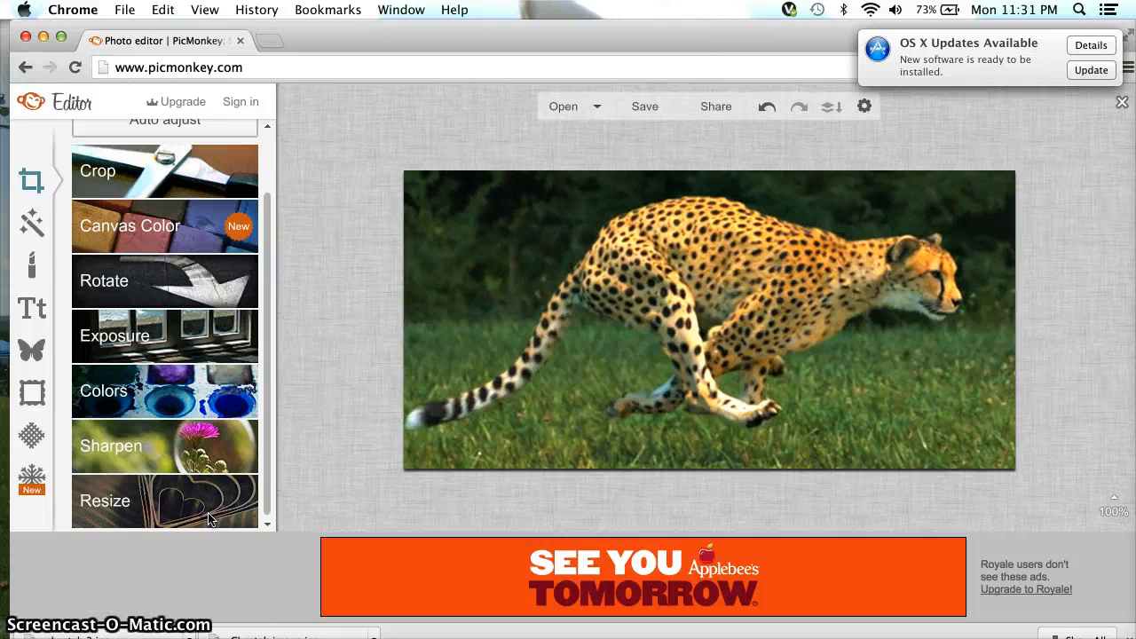
pyautogui.scroll(2, 174, 222)
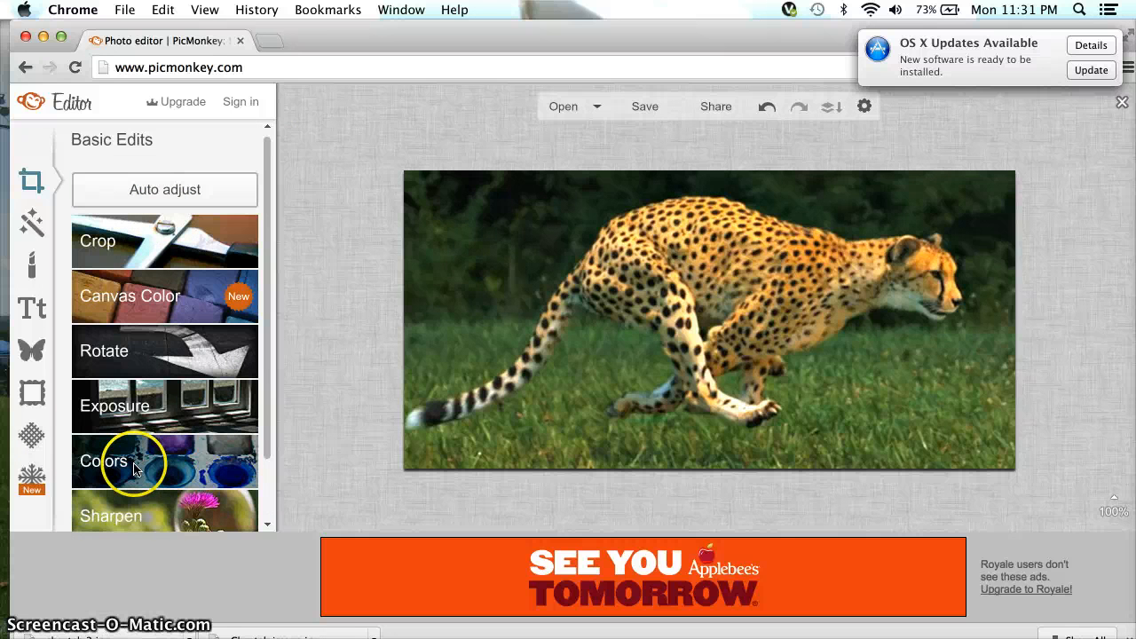
# Preview Boost at a lower strength, cancel it, and scroll the effects list down to Dark Edges.
pyautogui.click(29, 226)
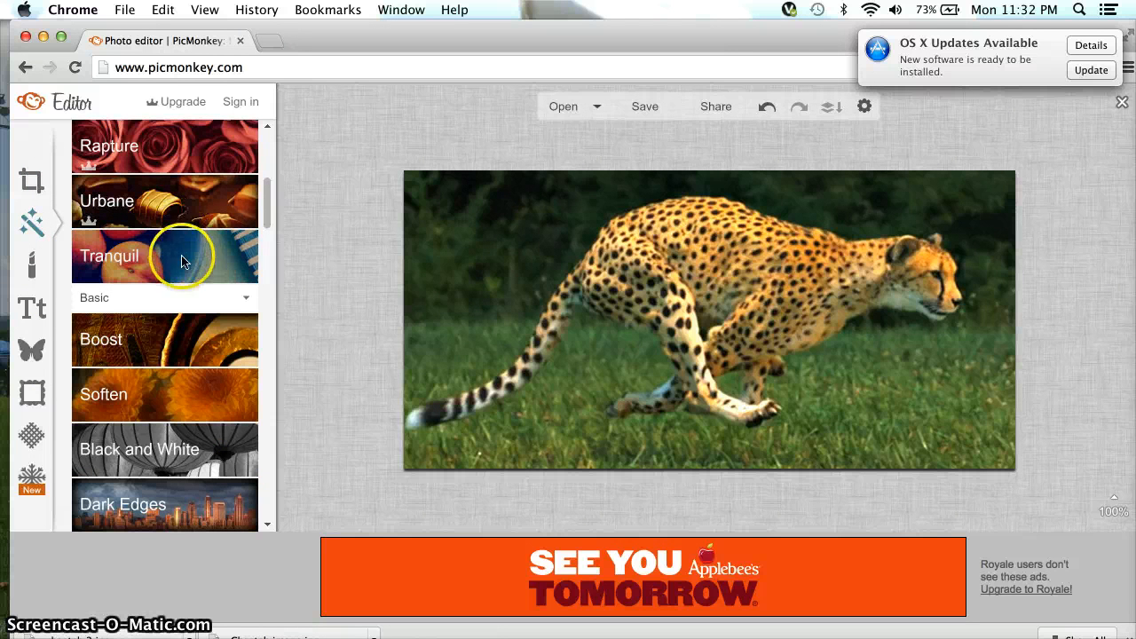
pyautogui.scroll(-3, 142, 337)
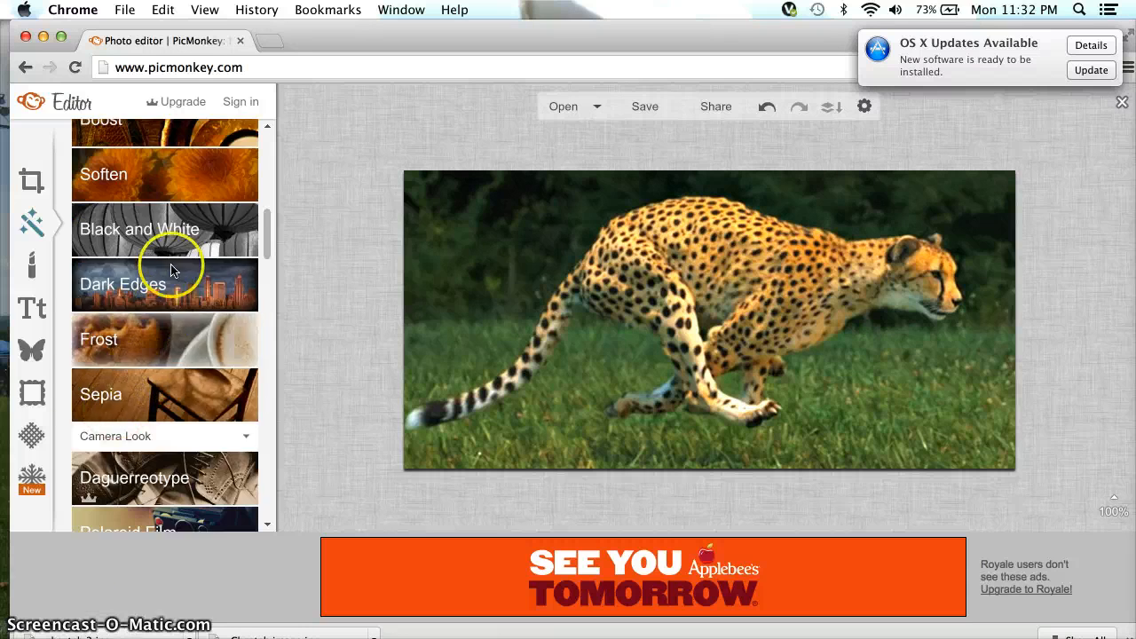
pyautogui.scroll(3, 172, 254)
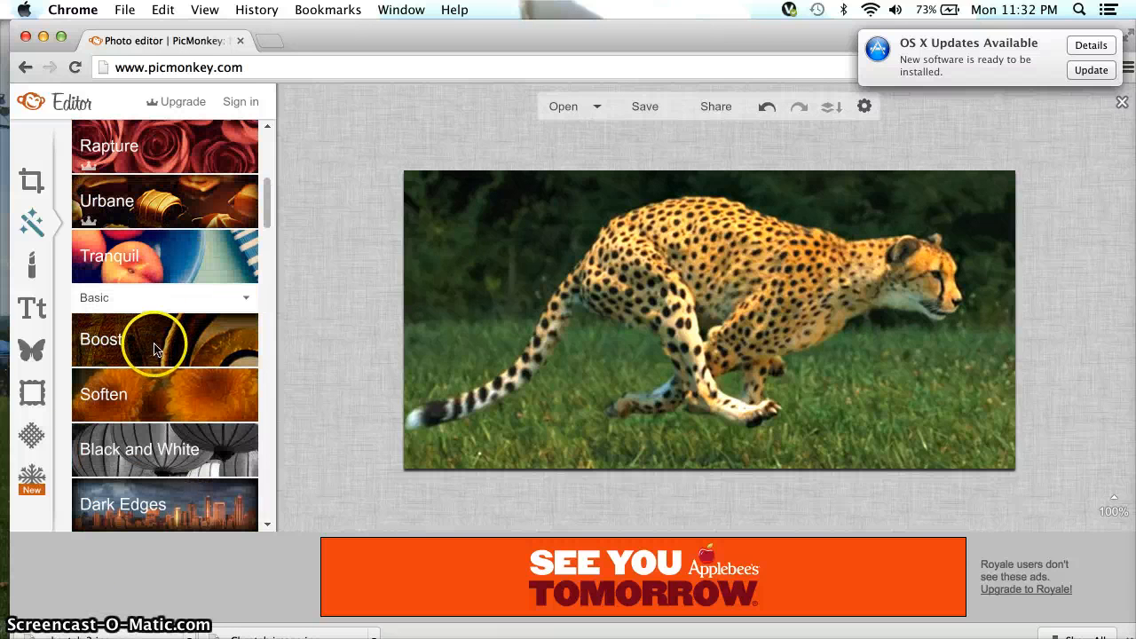
pyautogui.click(153, 346)
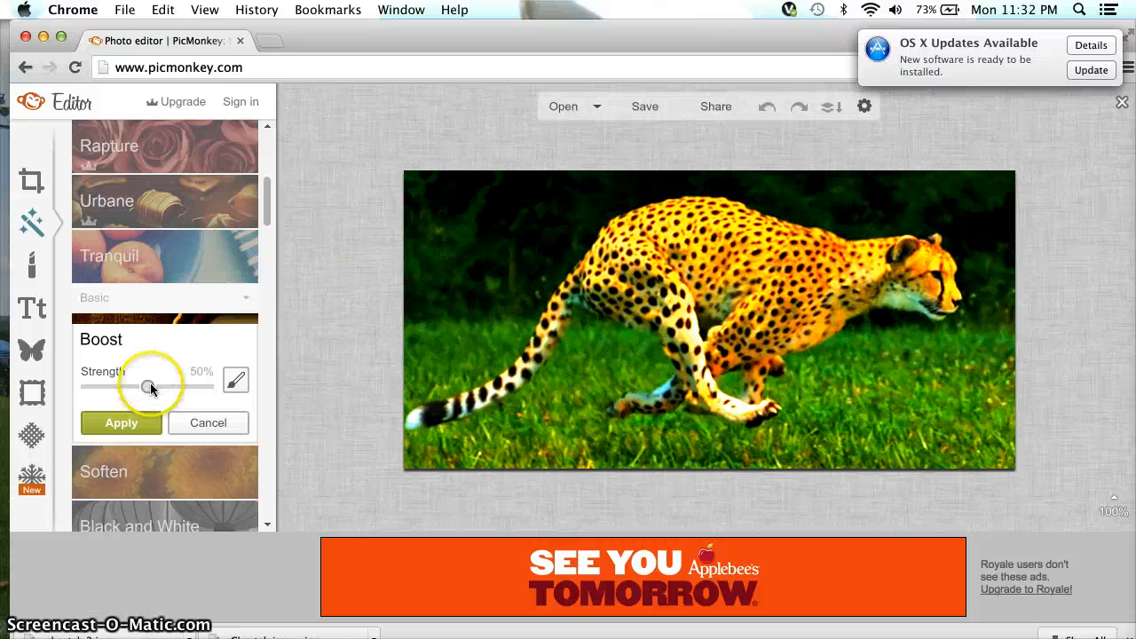
pyautogui.moveTo(147, 386)
pyautogui.mouseDown()
pyautogui.moveTo(200, 394)
pyautogui.moveTo(101, 387)
pyautogui.moveTo(133, 392)
pyautogui.mouseUp()
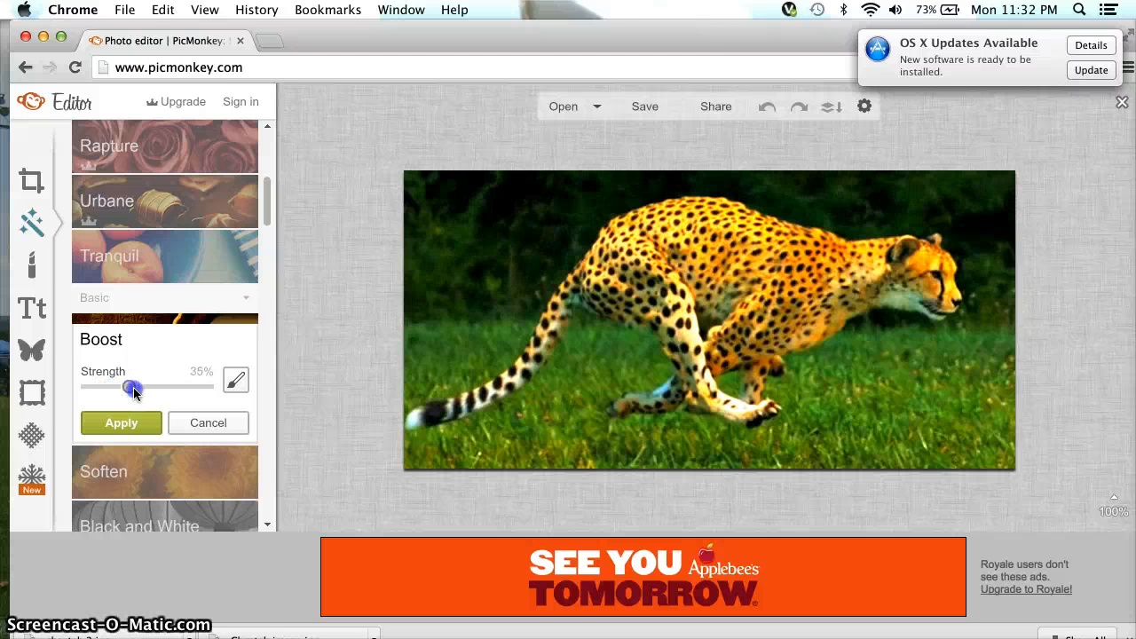
pyautogui.click(197, 423)
pyautogui.scroll(-3, 185, 456)
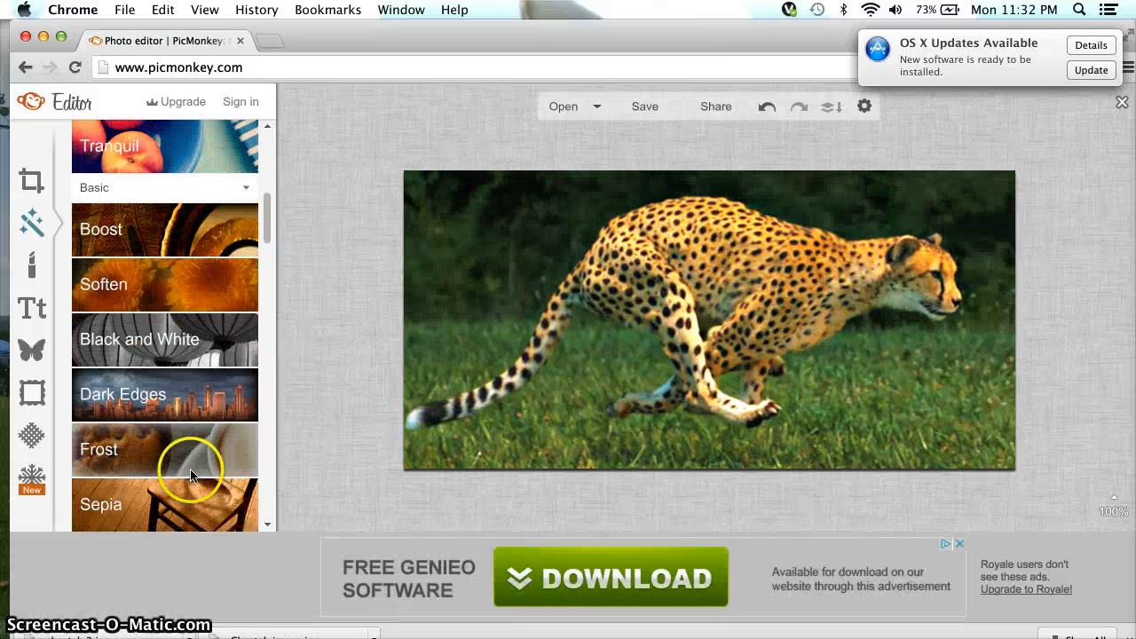
# Add a Dark Edges vignette, try blue and magenta, then apply it in yellow.
pyautogui.click(202, 398)
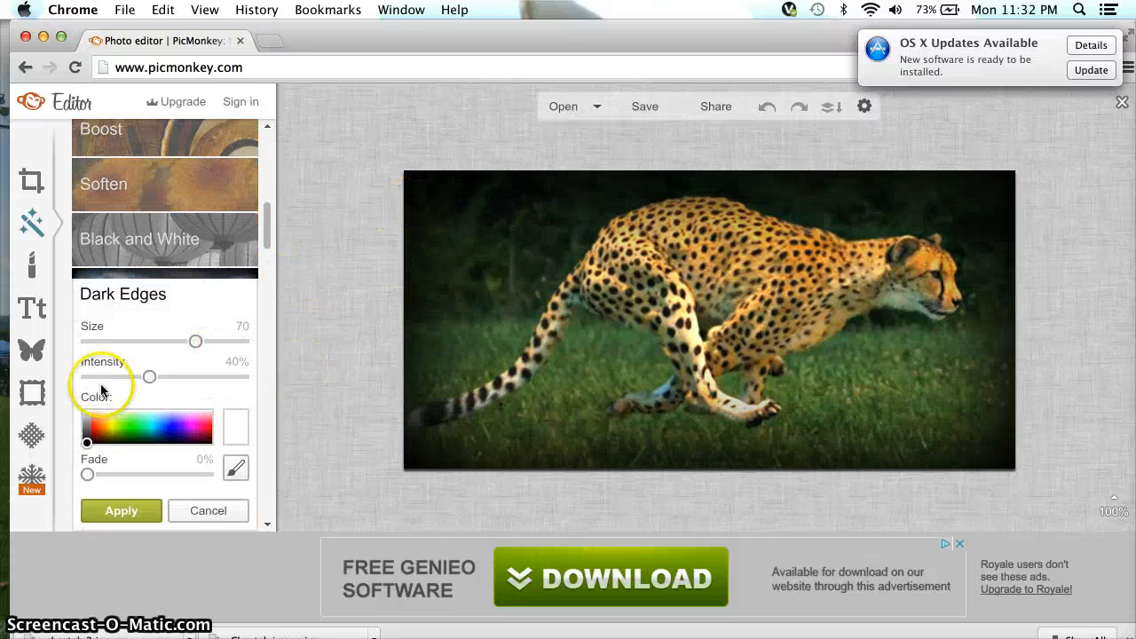
pyautogui.click(173, 432)
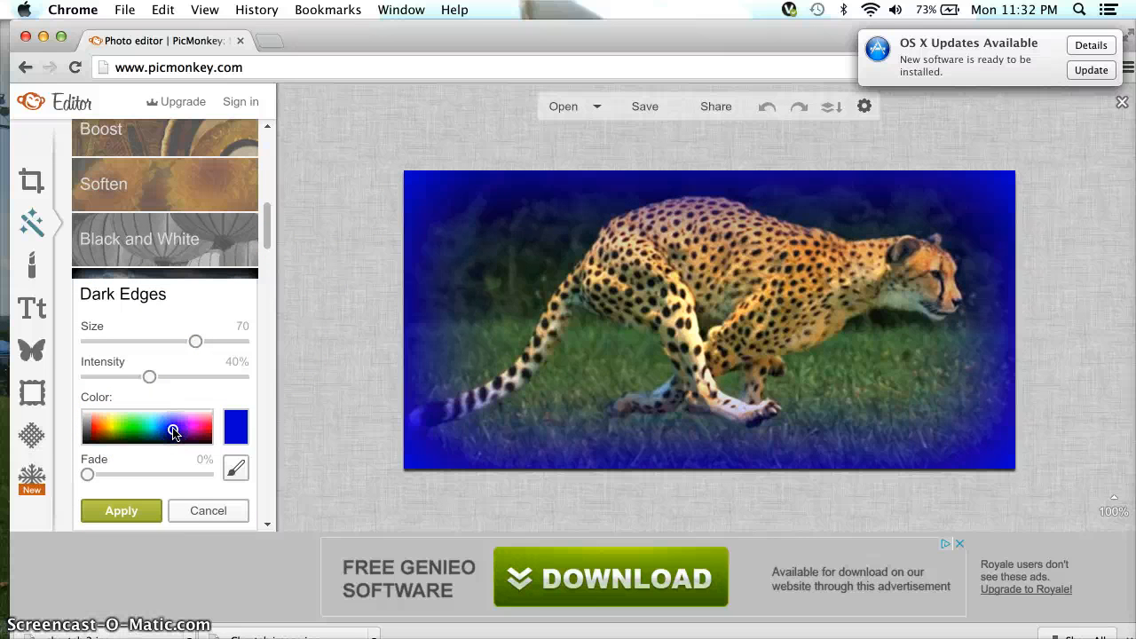
pyautogui.click(189, 428)
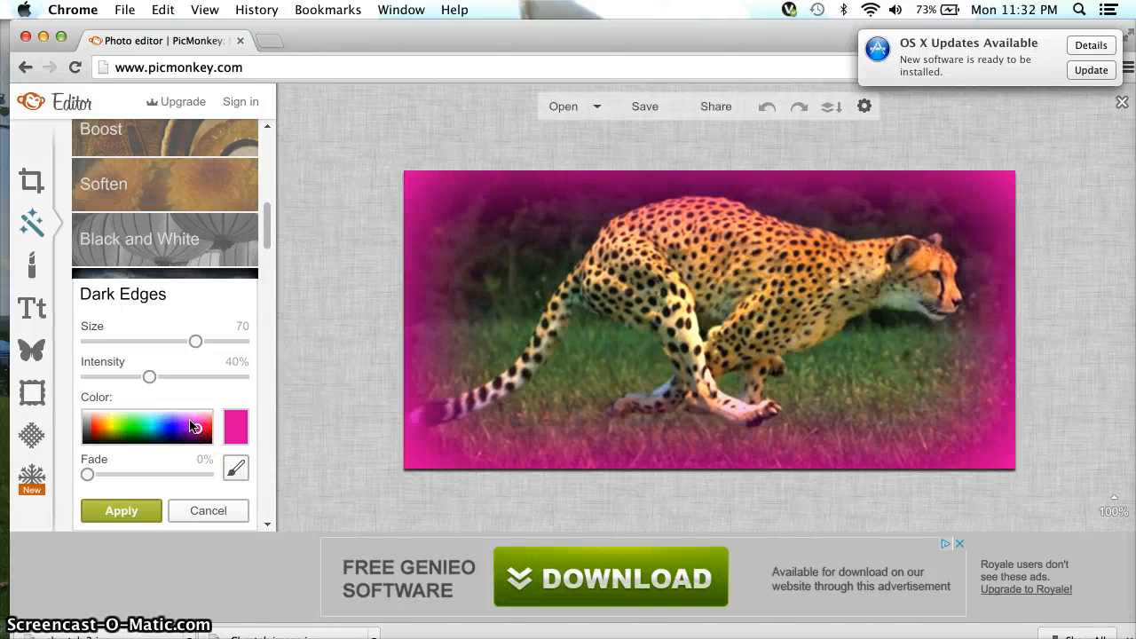
pyautogui.click(113, 429)
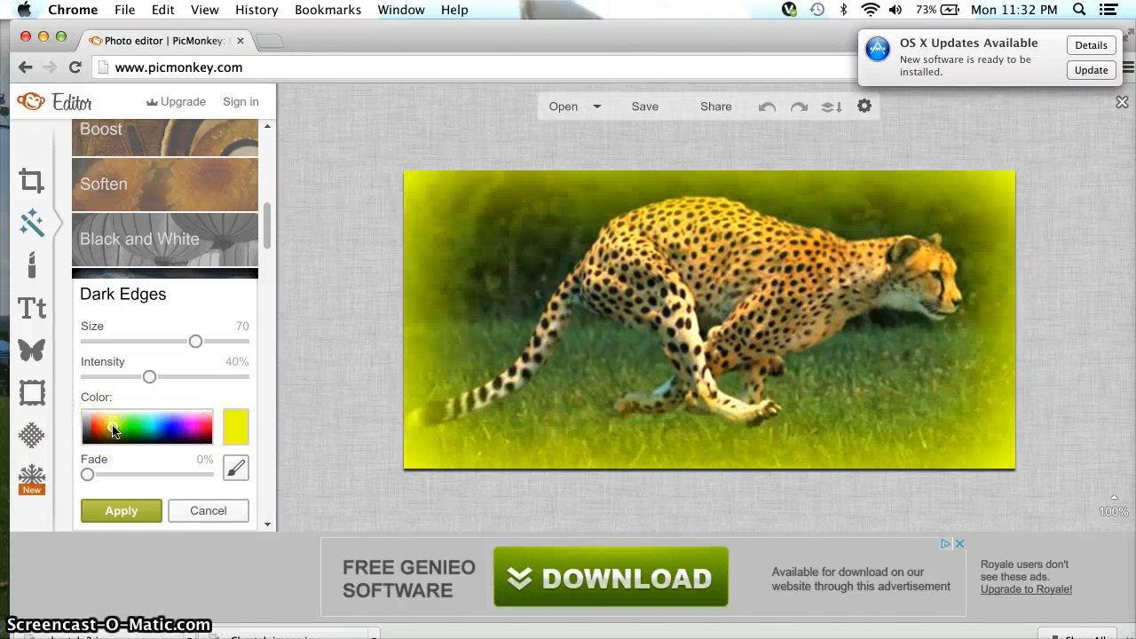
pyautogui.click(149, 512)
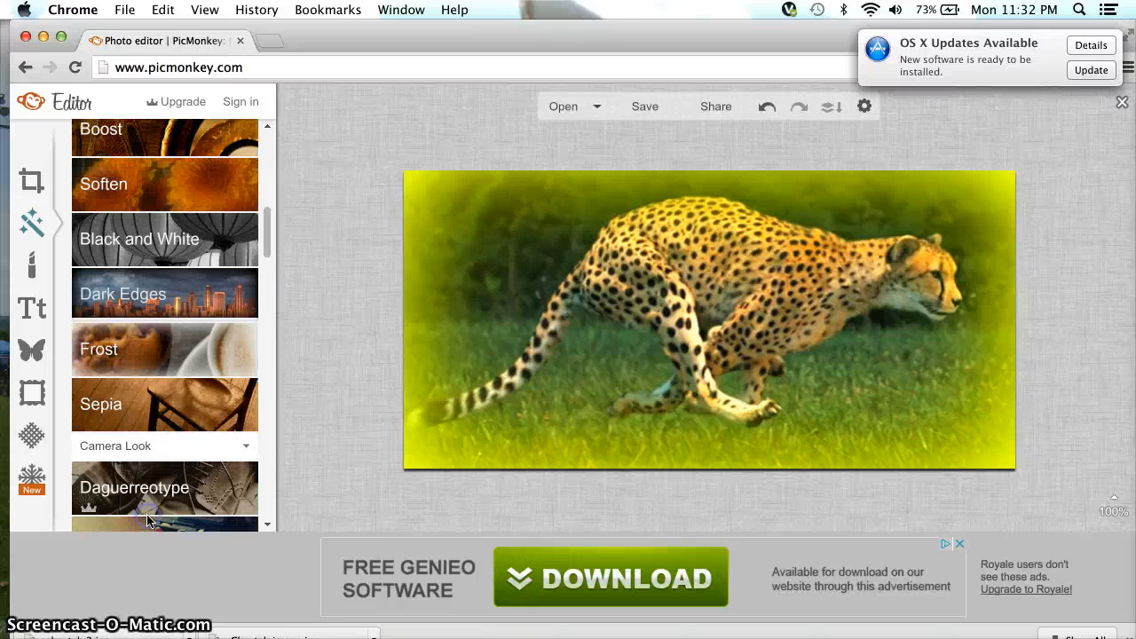
pyautogui.click(189, 363)
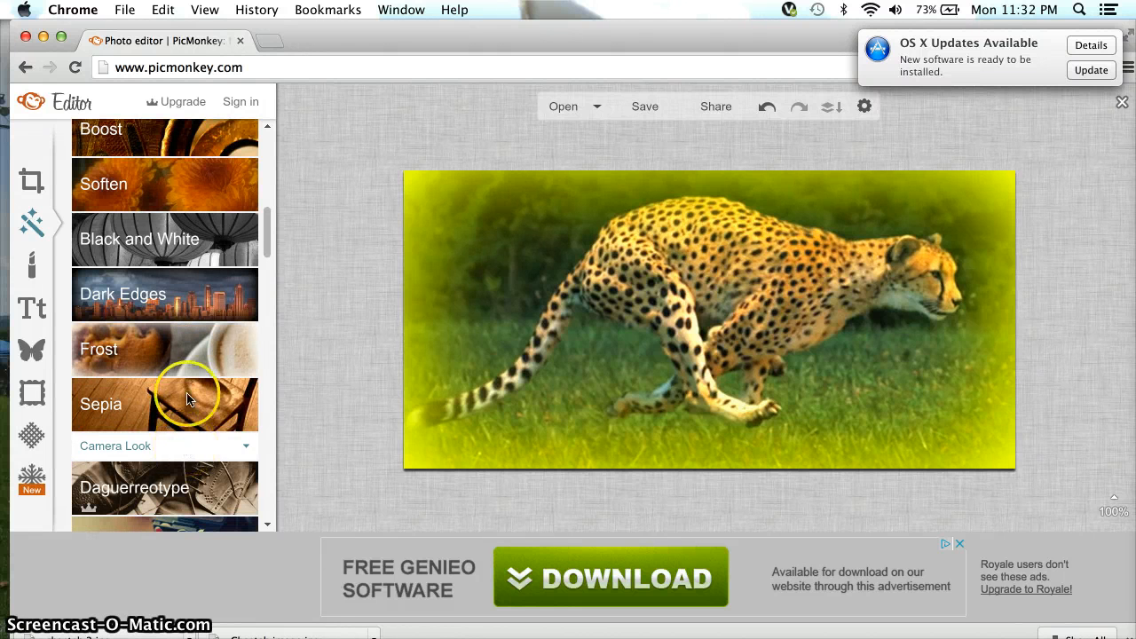
pyautogui.scroll(-5, 173, 455)
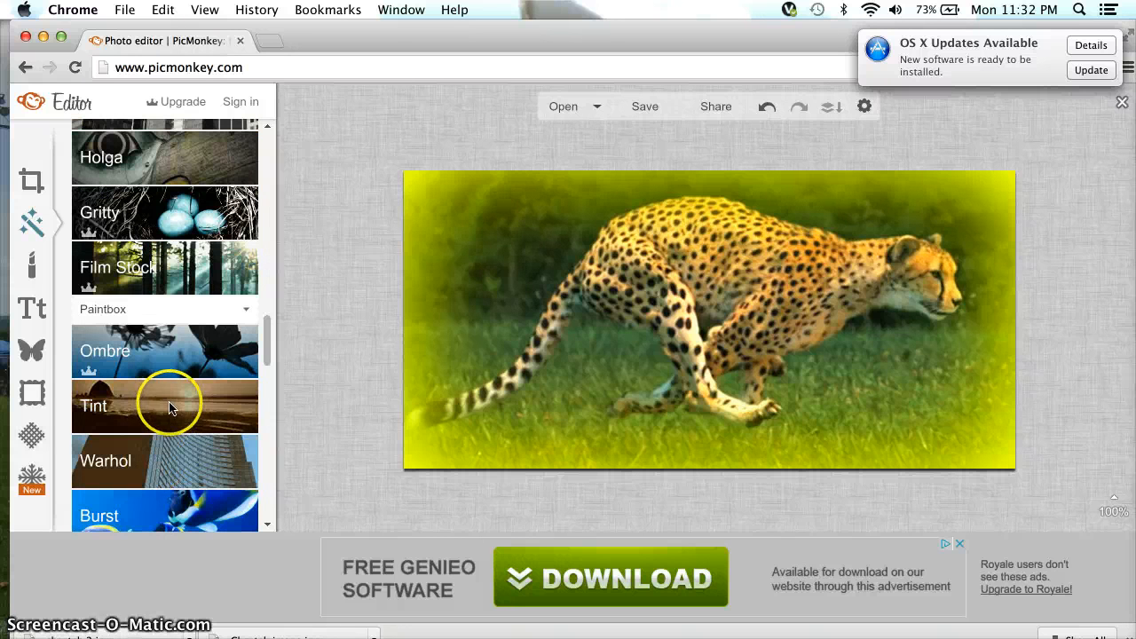
pyautogui.scroll(10, 195, 273)
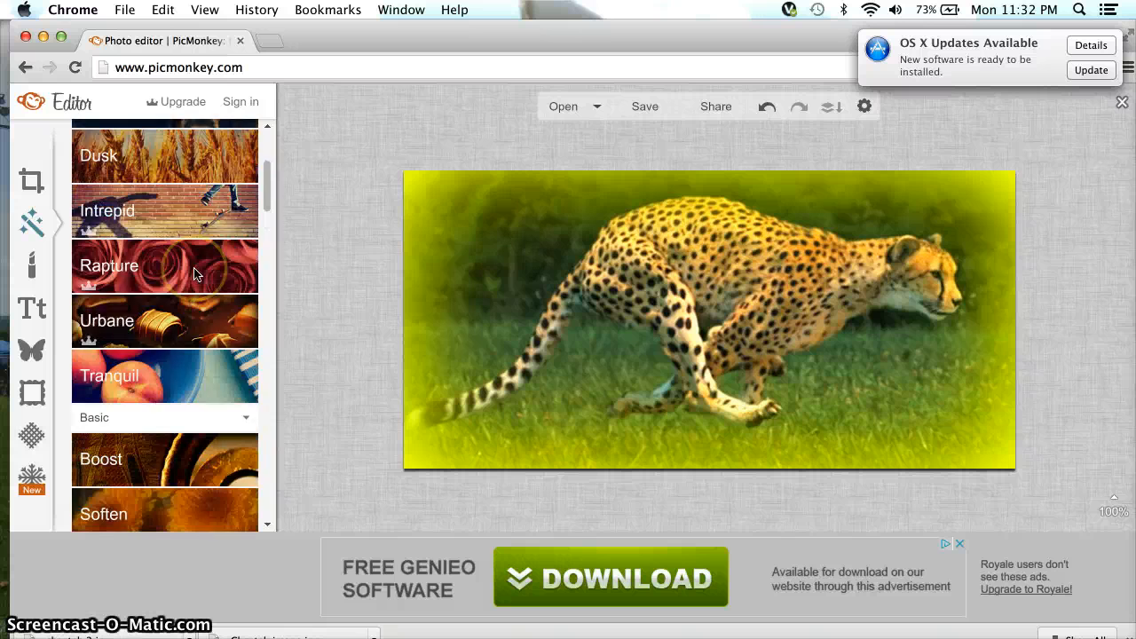
pyautogui.scroll(-2, 148, 418)
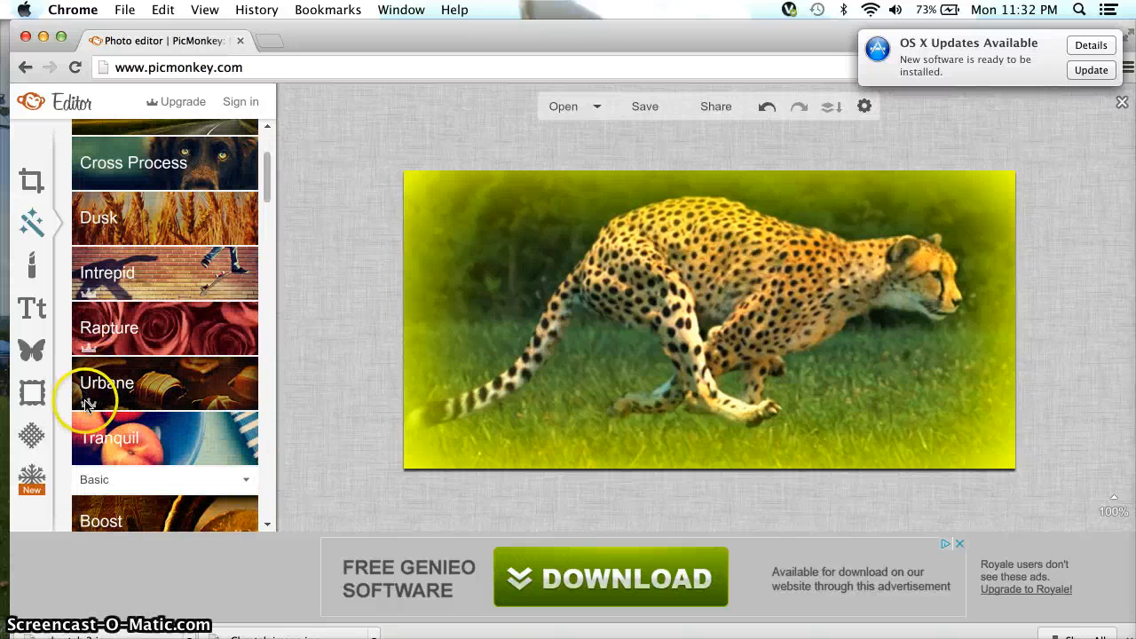
pyautogui.click(165, 391)
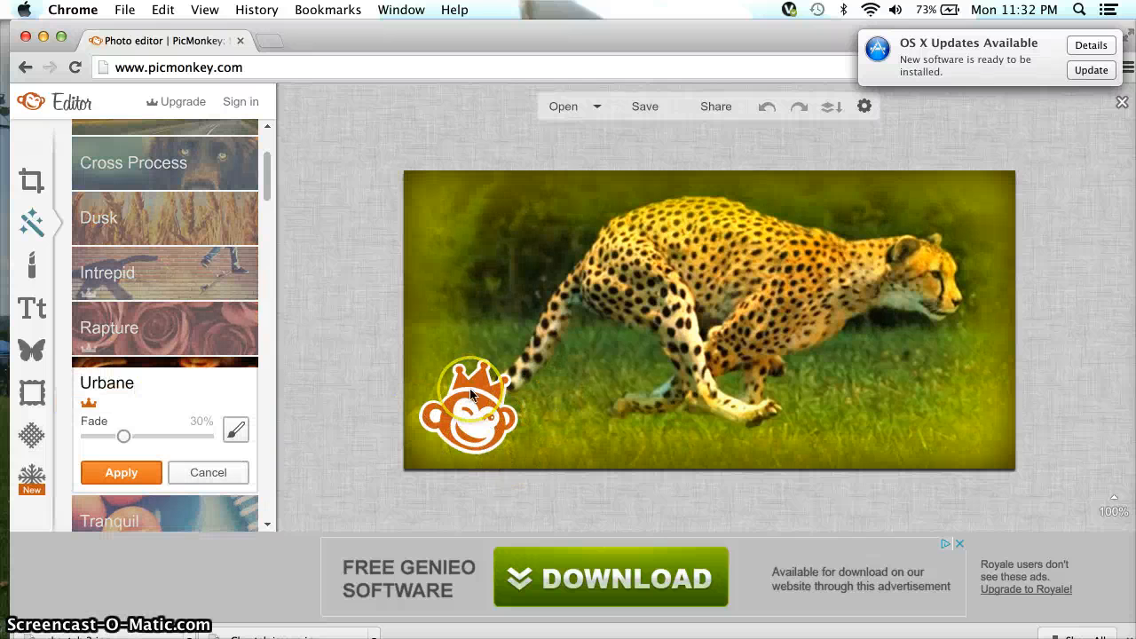
pyautogui.moveTo(470, 394)
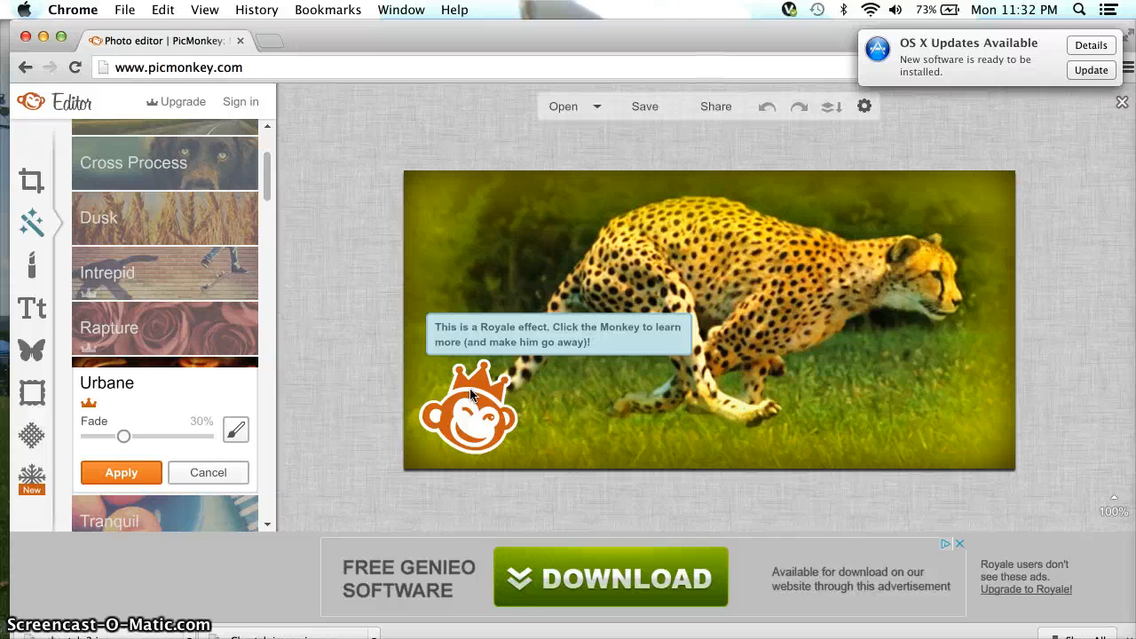
pyautogui.click(214, 474)
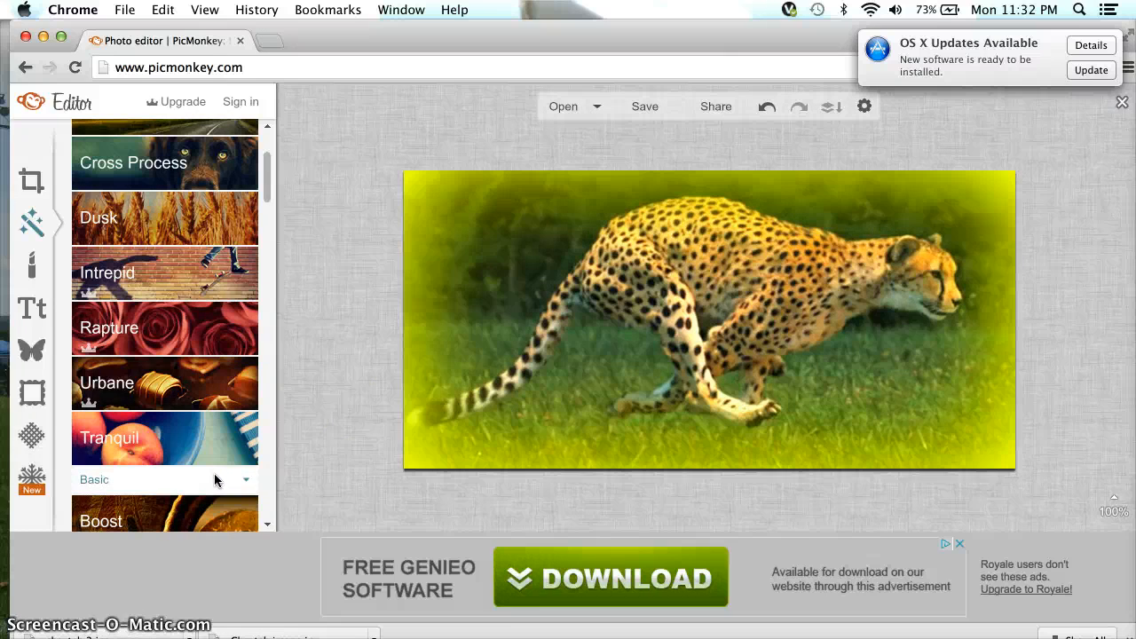
# Switch from the Touch Up tools to the Text tools to show the font list.
pyautogui.click(29, 265)
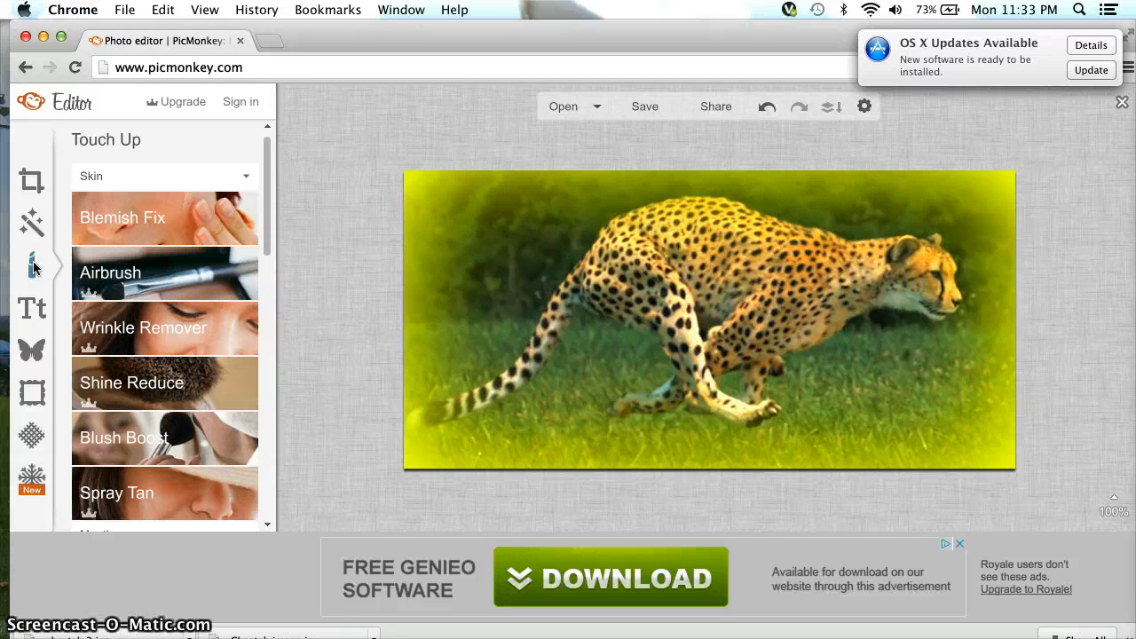
pyautogui.click(33, 312)
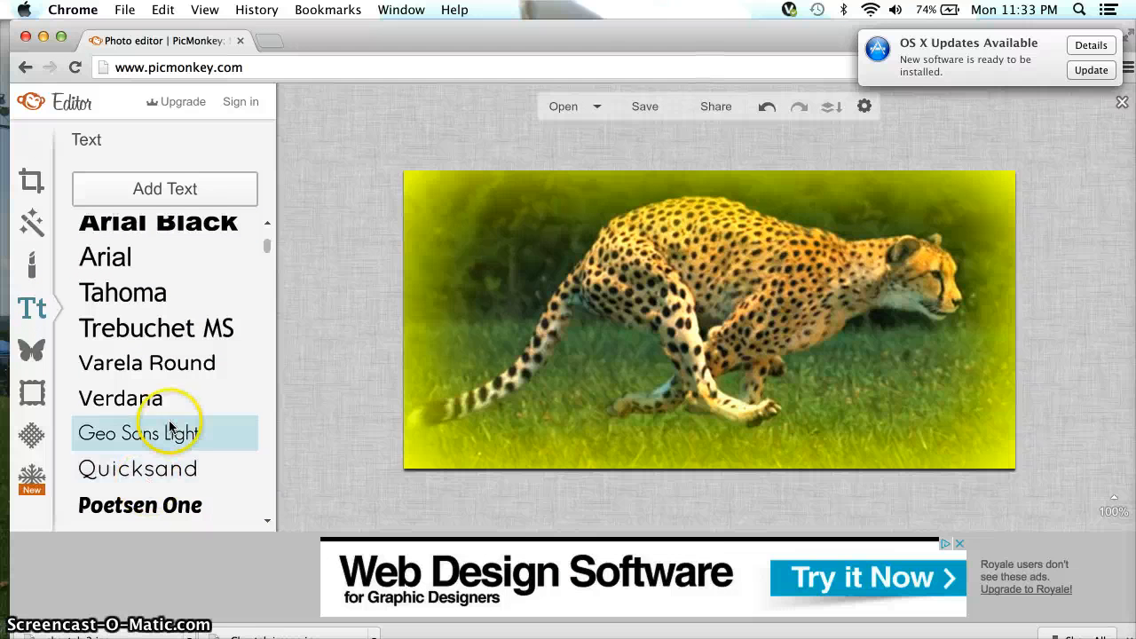
# Add a Cardo-font text box to the photo and type 'Ch' and 'run' into it.
pyautogui.scroll(-3, 168, 429)
pyautogui.click(147, 472)
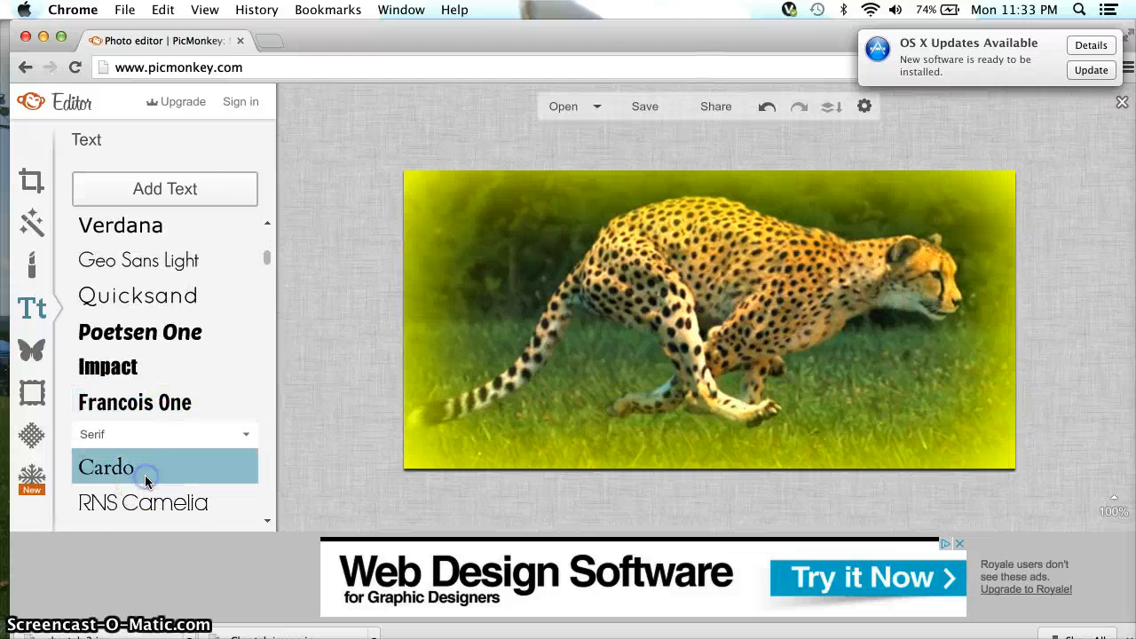
pyautogui.click(169, 197)
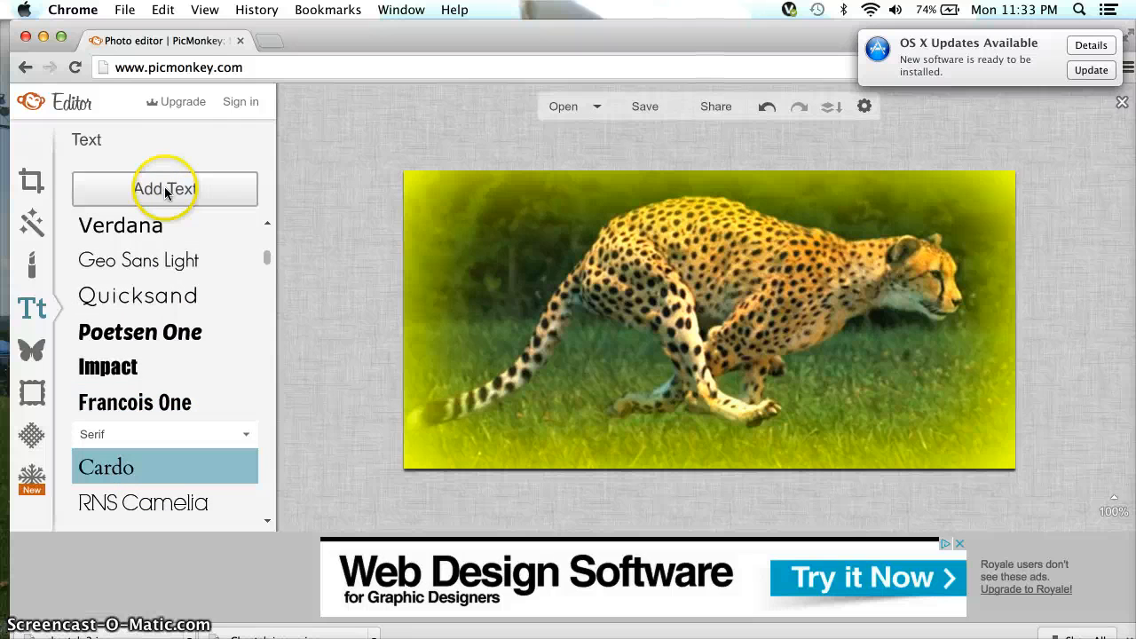
pyautogui.click(690, 306)
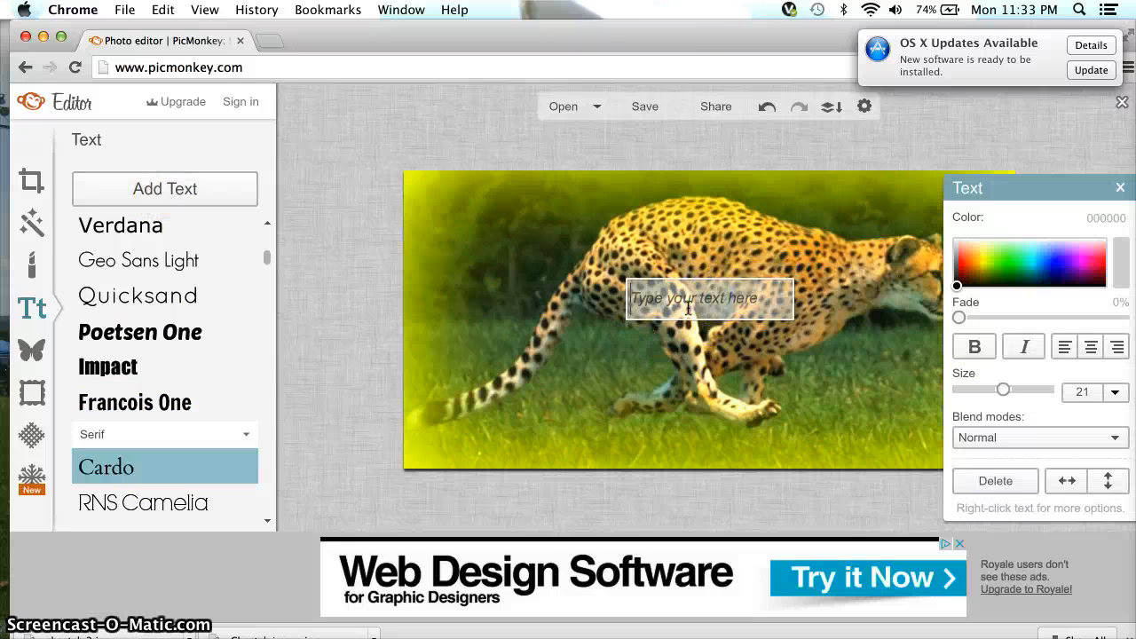
pyautogui.write('Cheetah')
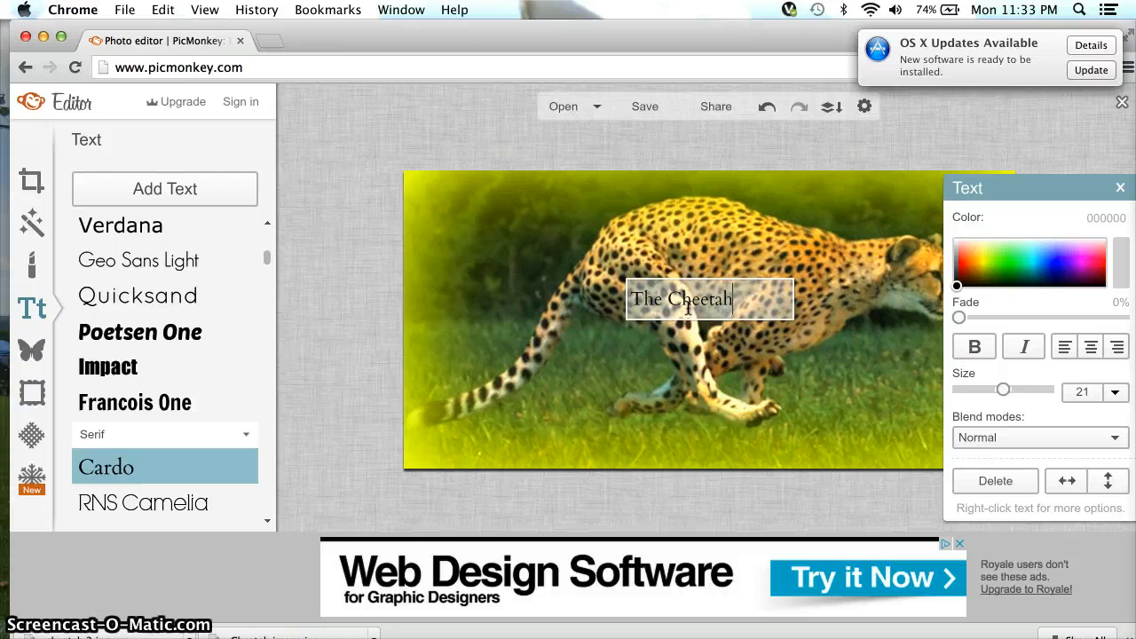
pyautogui.write('run very fast!')
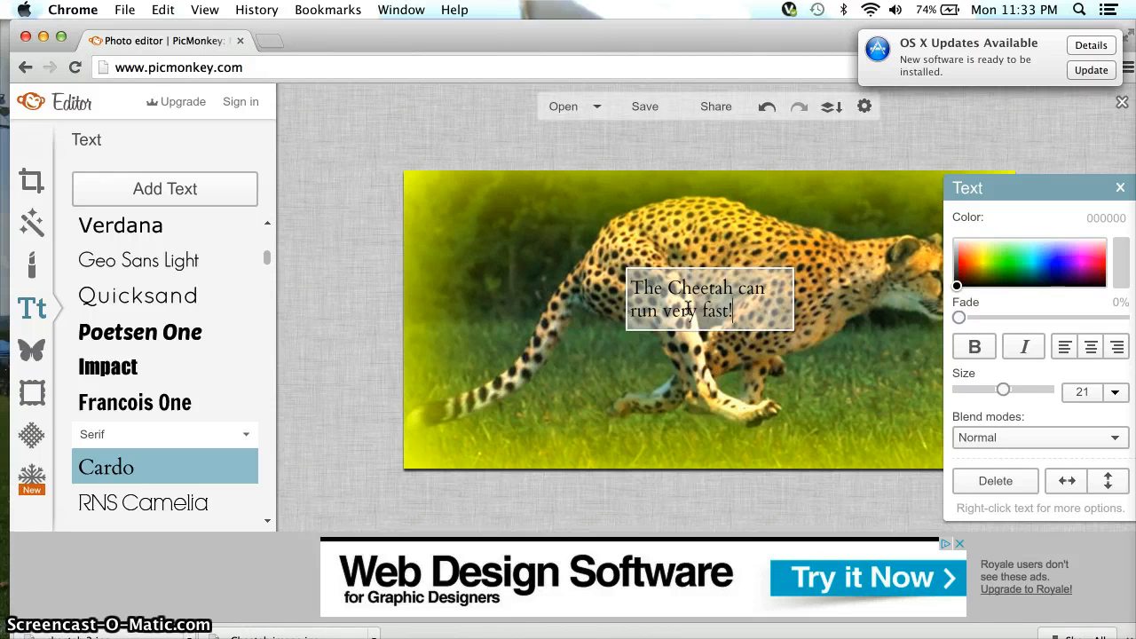
pyautogui.click(657, 271)
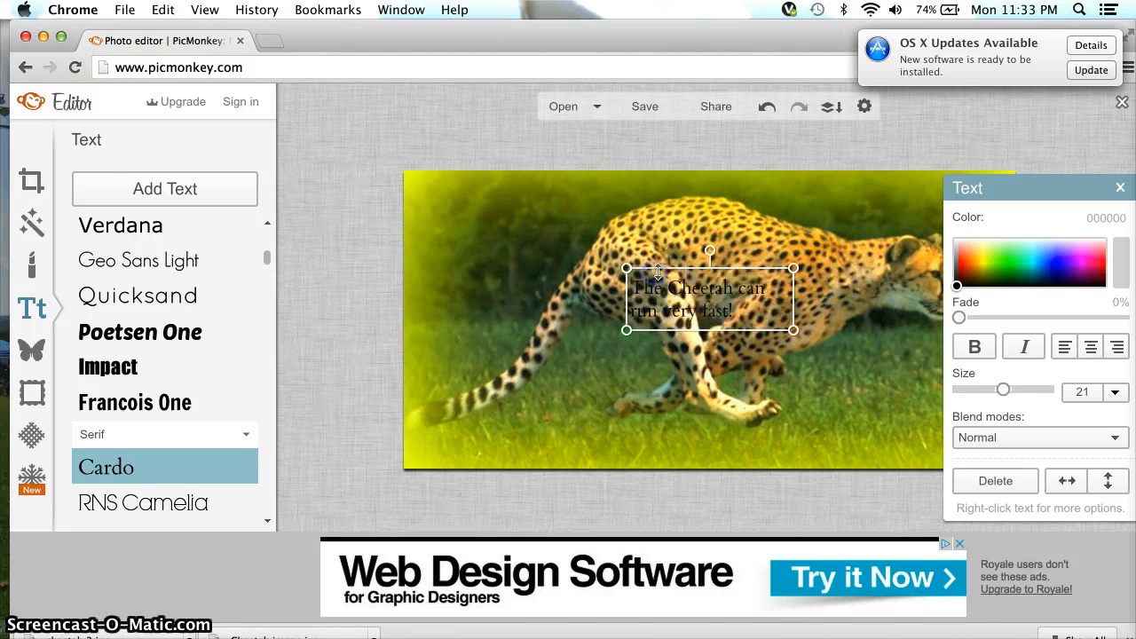
# Colour the caption pink (ff41fa), drag it near the photo's bottom, and delete its words.
pyautogui.doubleClick(755, 299)
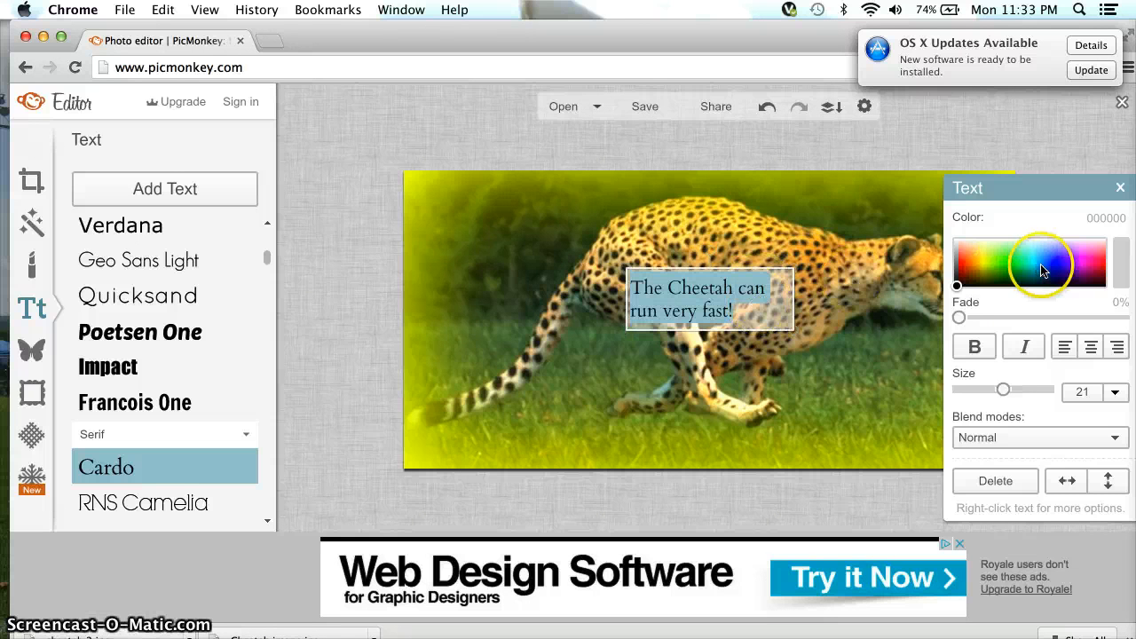
pyautogui.click(1082, 257)
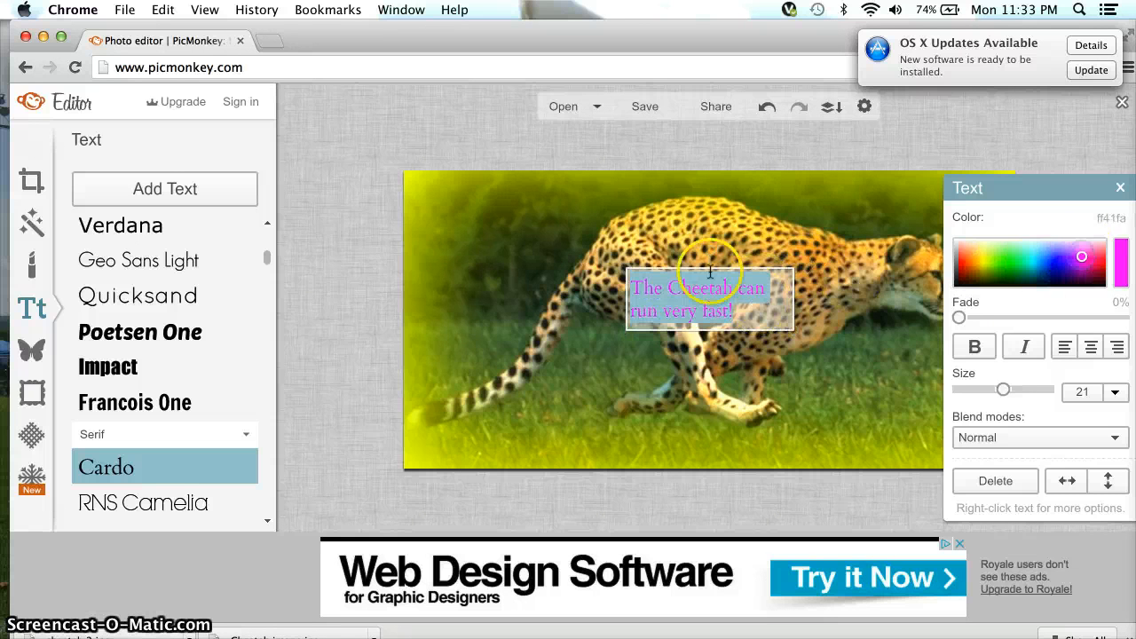
pyautogui.click(684, 277)
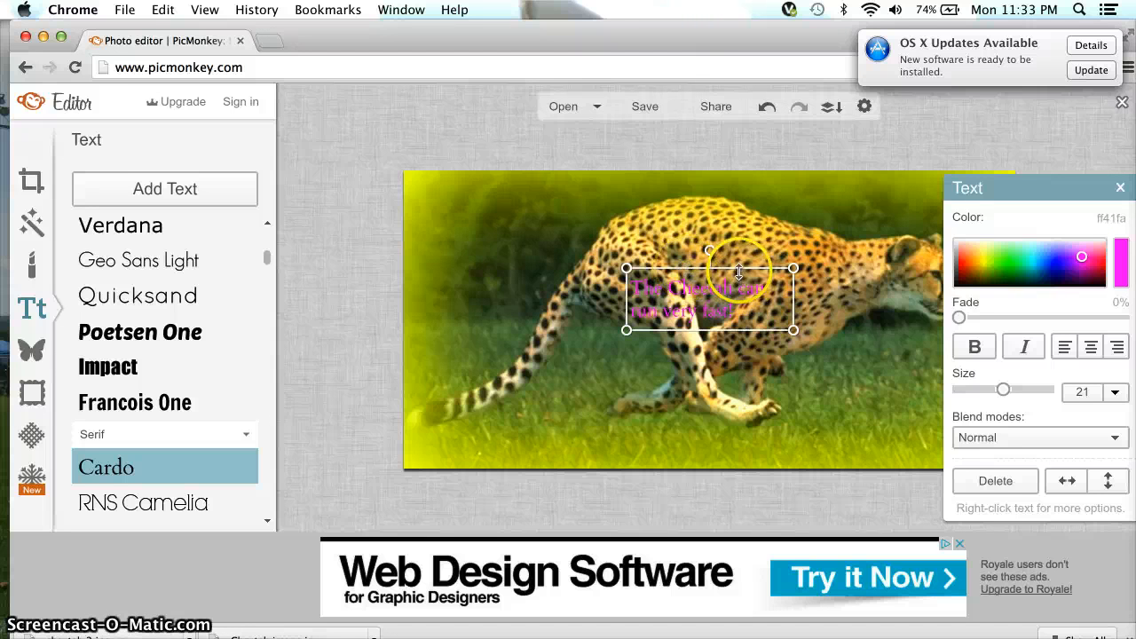
pyautogui.moveTo(735, 310); pyautogui.dragTo(618, 436)
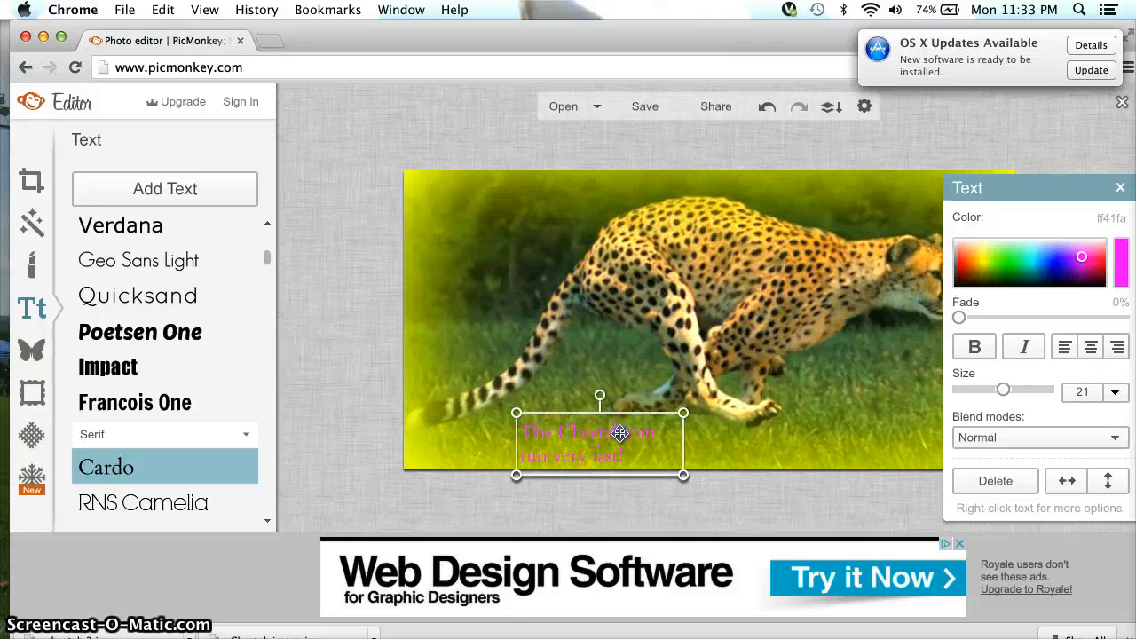
pyautogui.doubleClick(619, 433)
pyautogui.press('BackSpace')
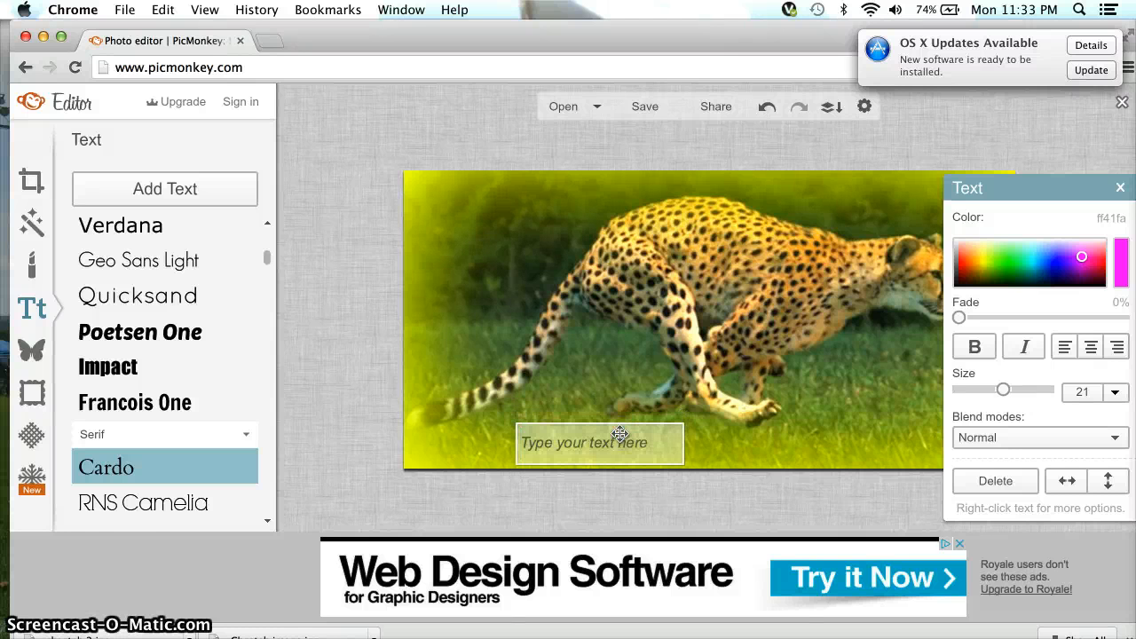
# Browse the overlay graphics down to the Nature > Butterflies category.
pyautogui.click(31, 351)
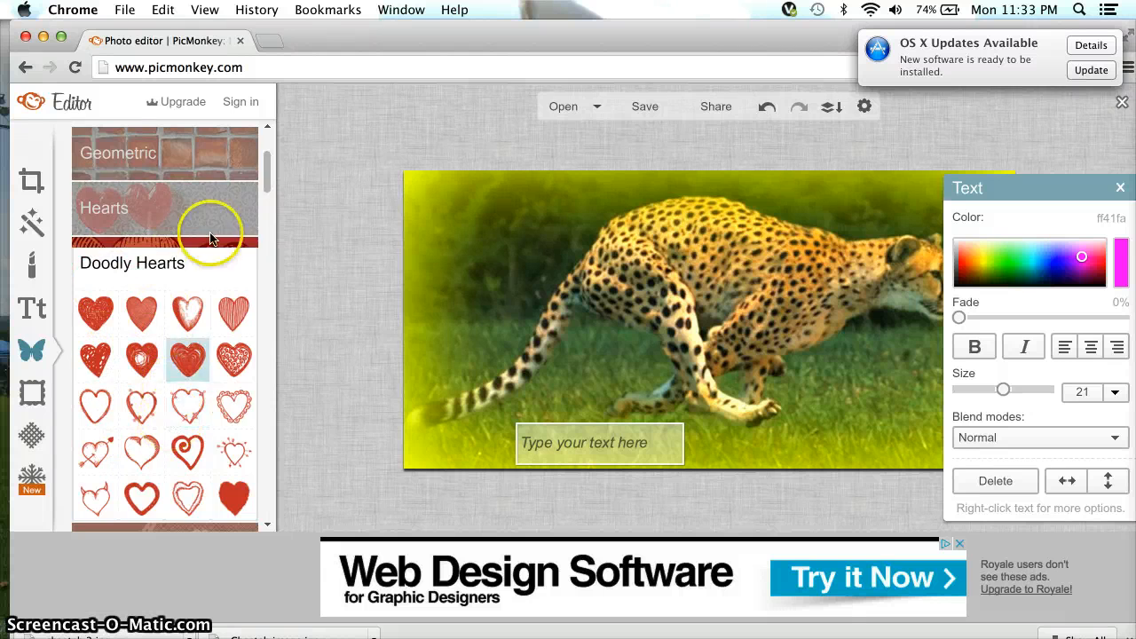
pyautogui.scroll(3, 213, 204)
pyautogui.scroll(-10, 173, 380)
pyautogui.scroll(-6, 173, 383)
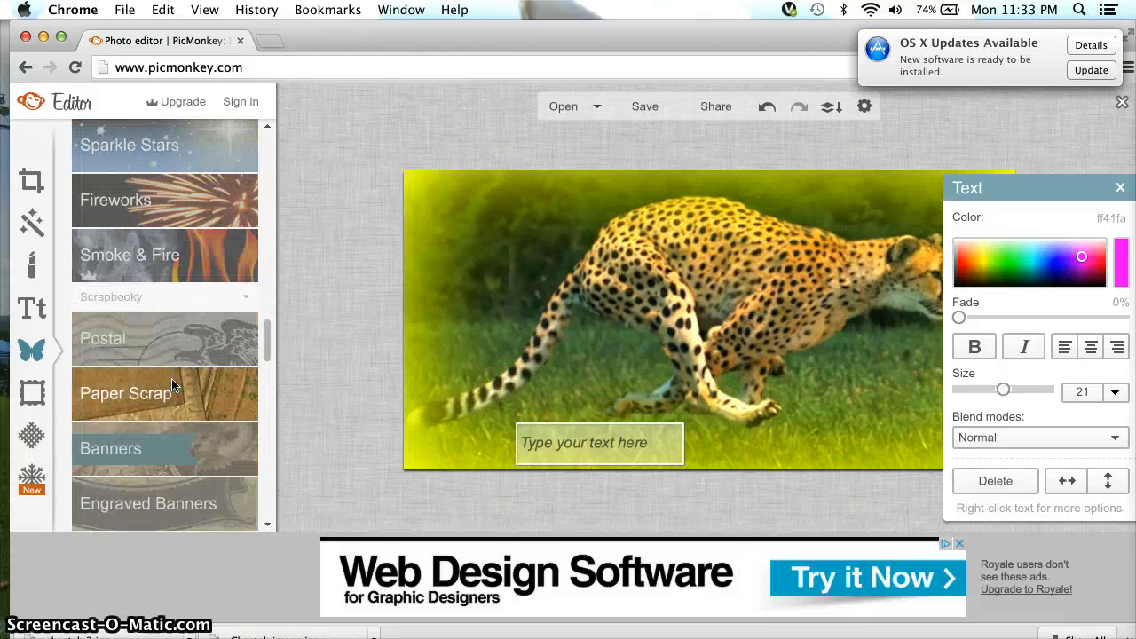
pyautogui.scroll(6, 165, 286)
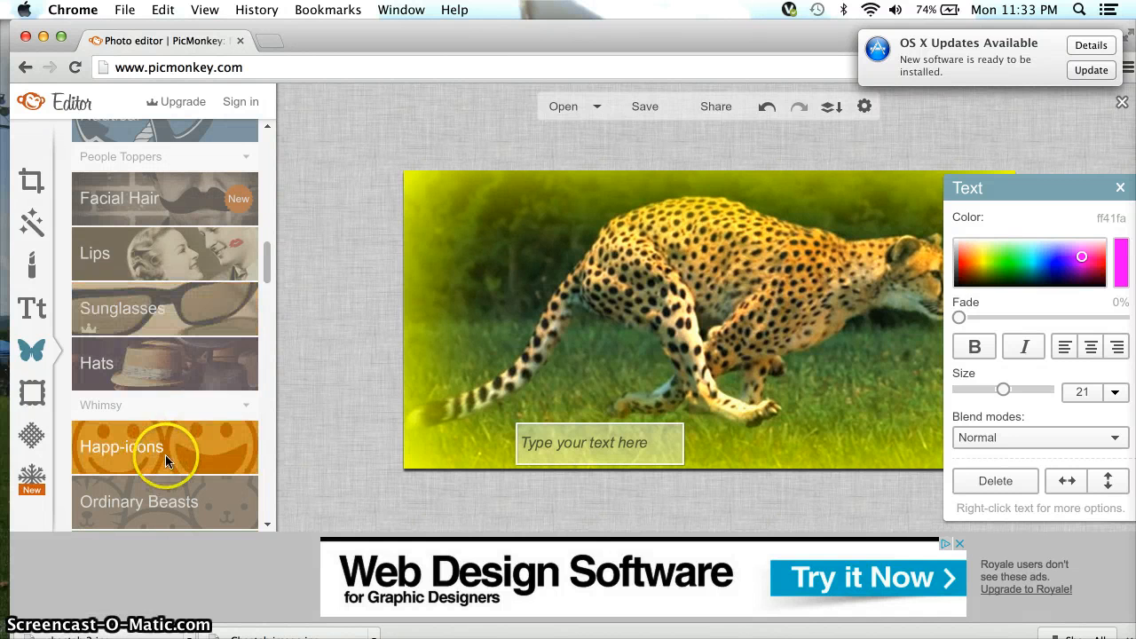
pyautogui.scroll(10, 204, 278)
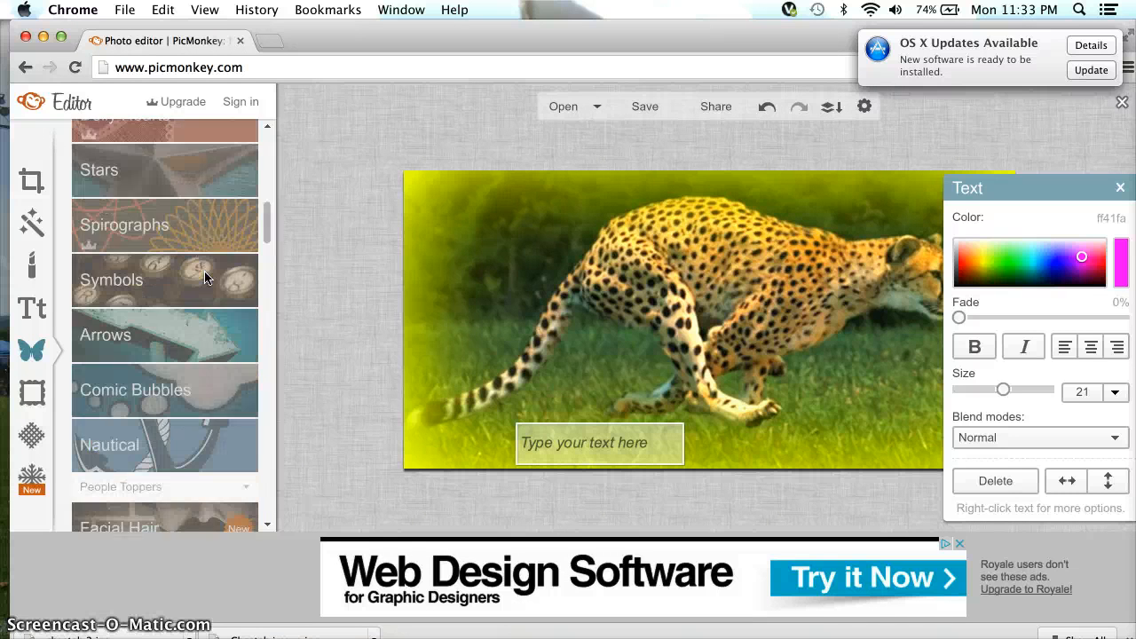
pyautogui.scroll(-10, 204, 278)
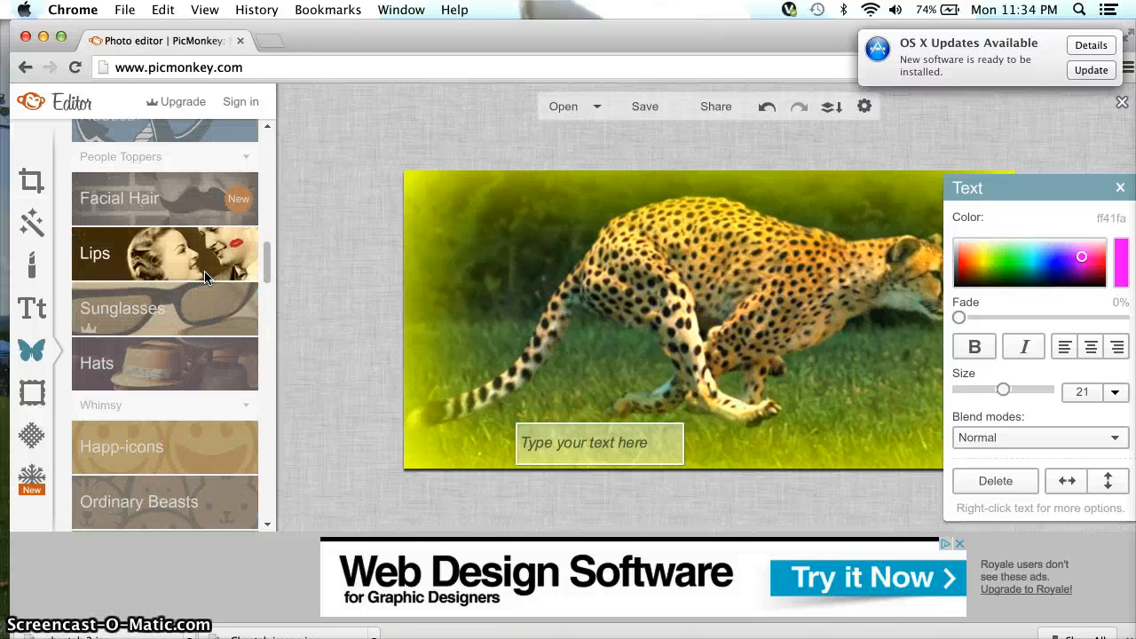
pyautogui.scroll(-5, 204, 278)
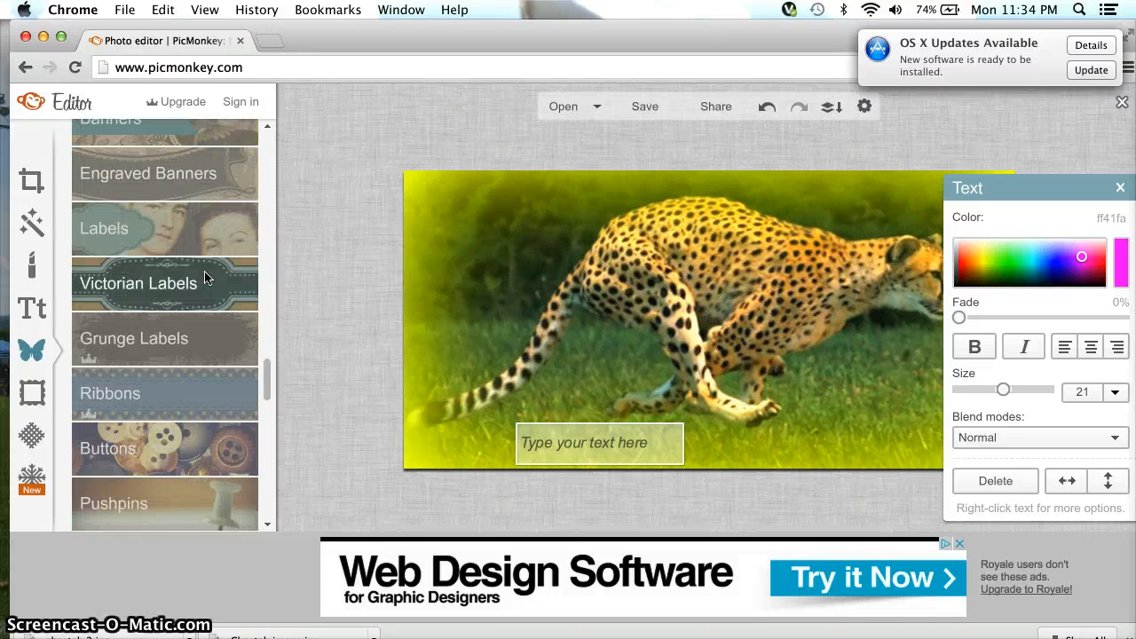
pyautogui.scroll(-2, 204, 278)
pyautogui.scroll(-2, 208, 346)
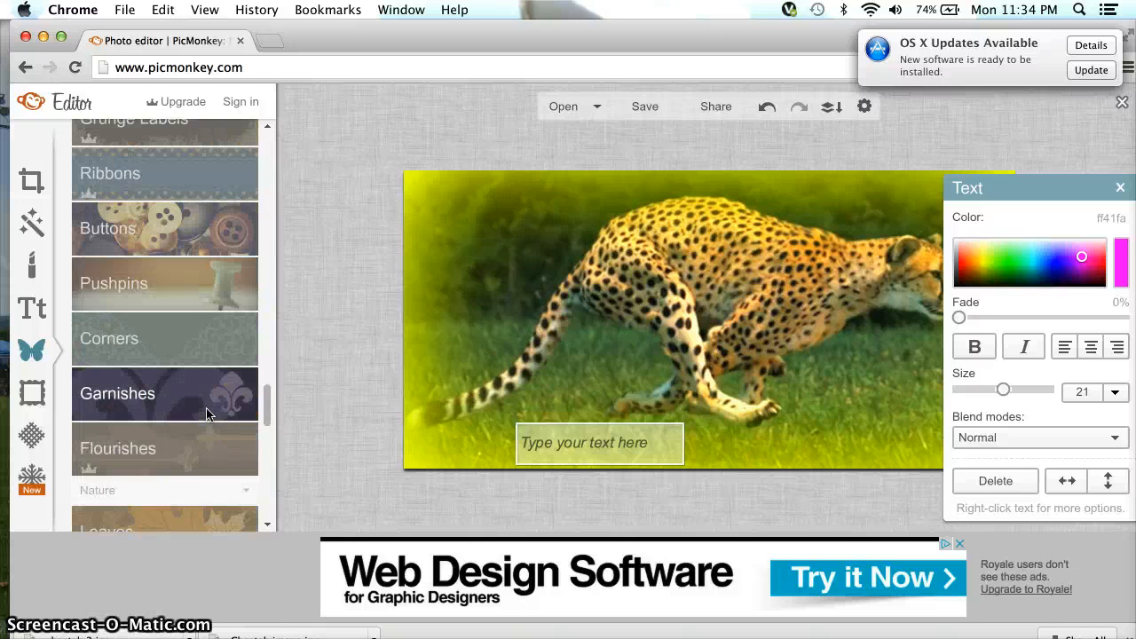
pyautogui.scroll(-5, 206, 414)
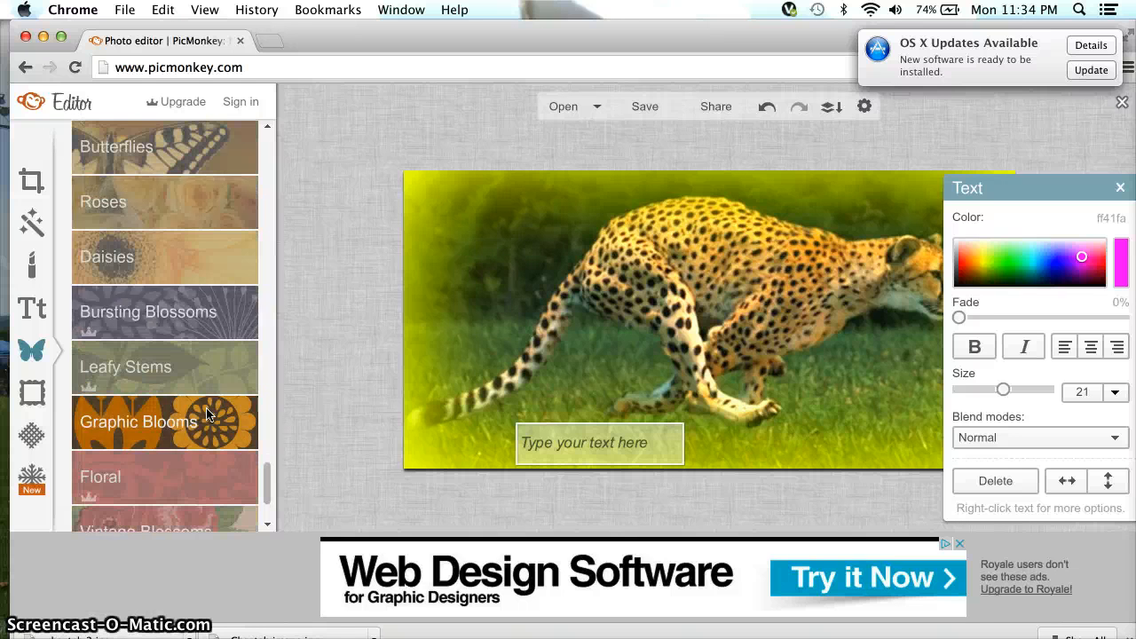
# Place a black Basic butterfly on the photo's left beside the cheetah's tail.
pyautogui.click(207, 162)
pyautogui.click(184, 218)
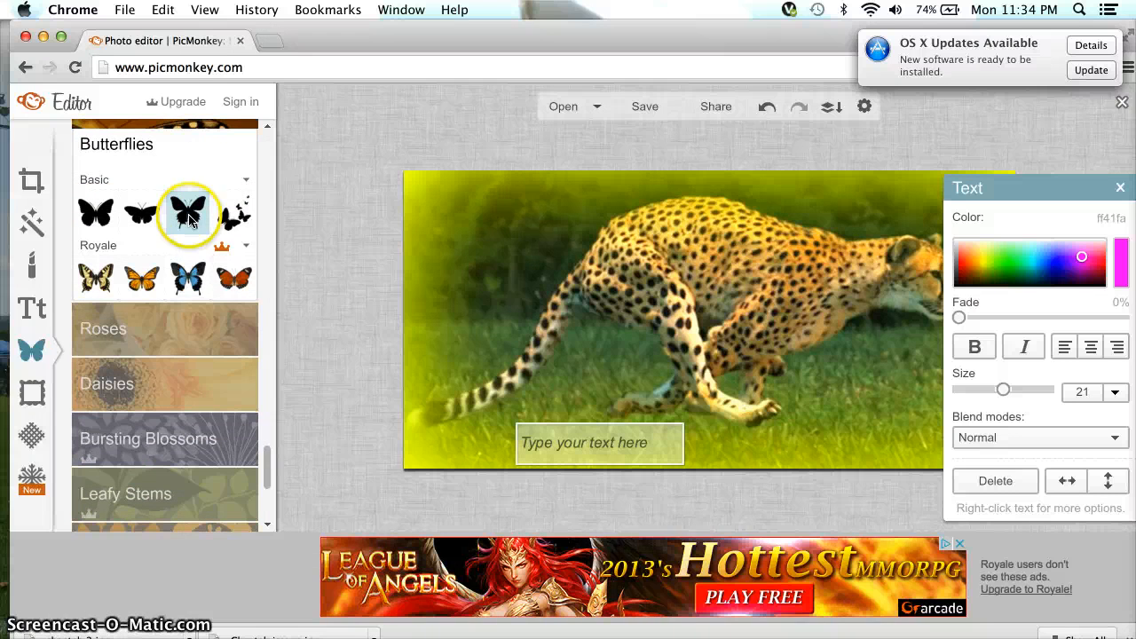
pyautogui.moveTo(189, 217); pyautogui.dragTo(492, 293)
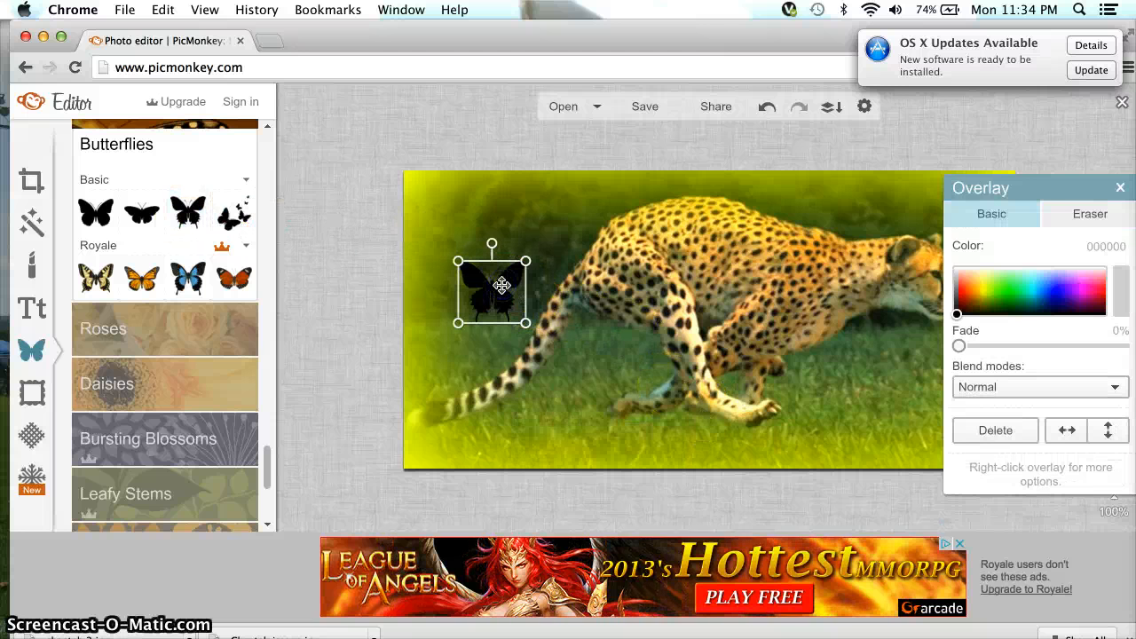
pyautogui.click(502, 257)
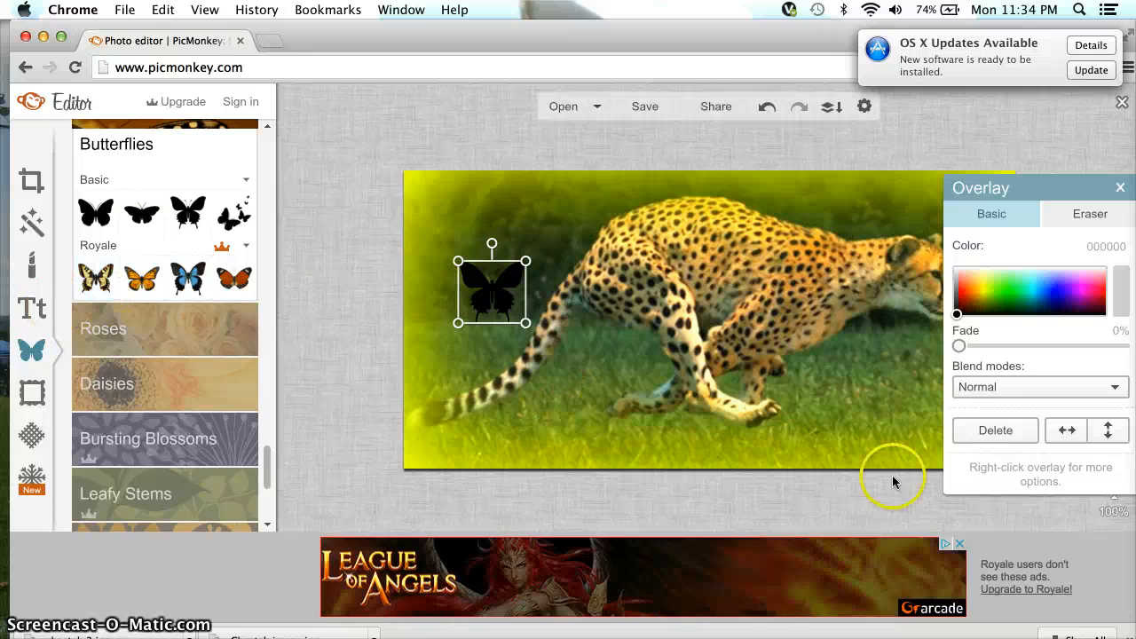
# Preview a Rounded Corners frame and Space textures, cancel them, and return to the Textures list.
pyautogui.click(31, 392)
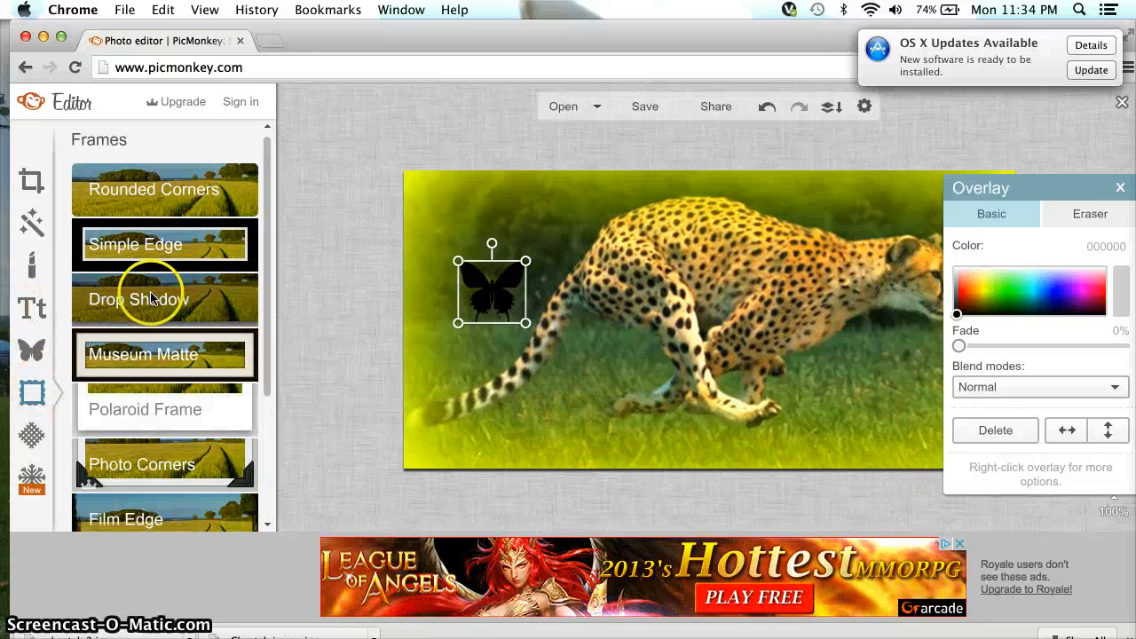
pyautogui.click(168, 190)
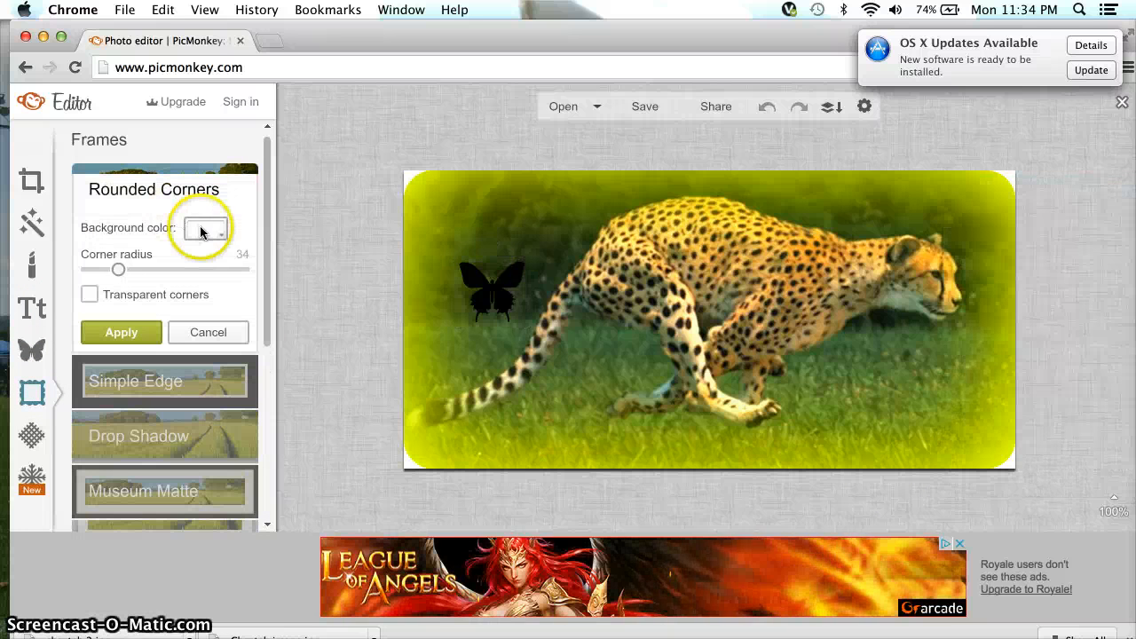
pyautogui.click(30, 436)
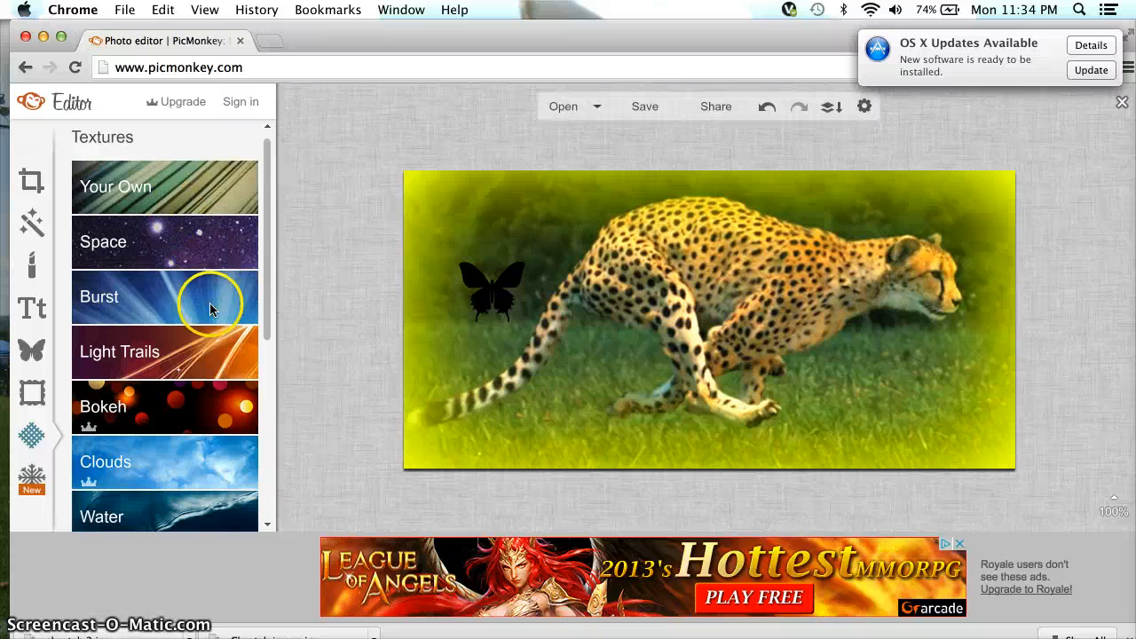
pyautogui.click(178, 244)
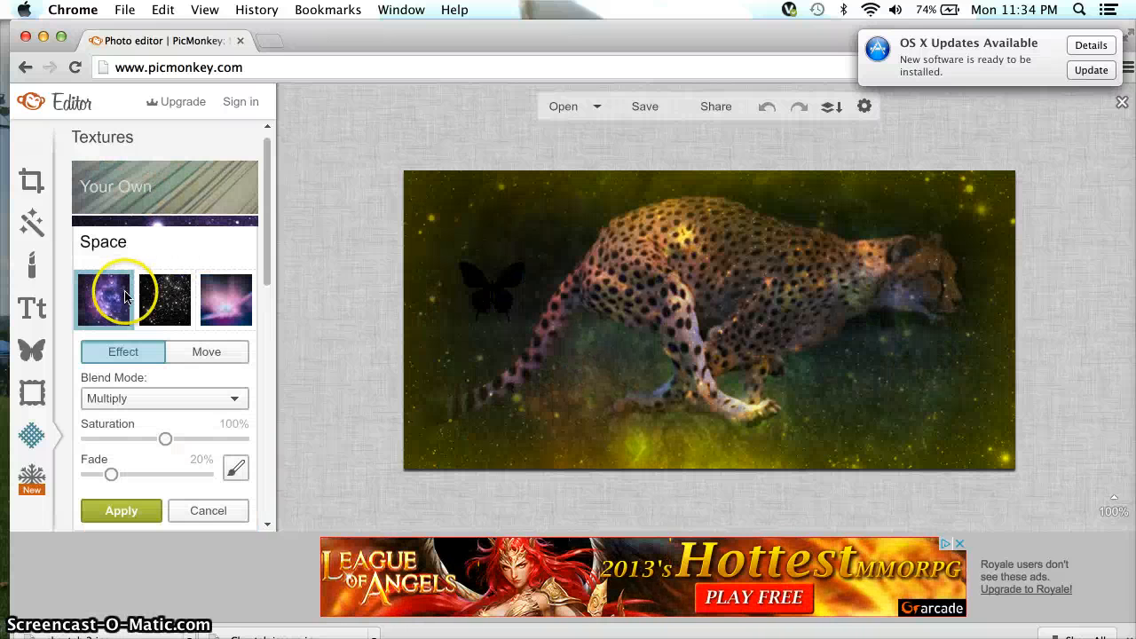
pyautogui.click(174, 303)
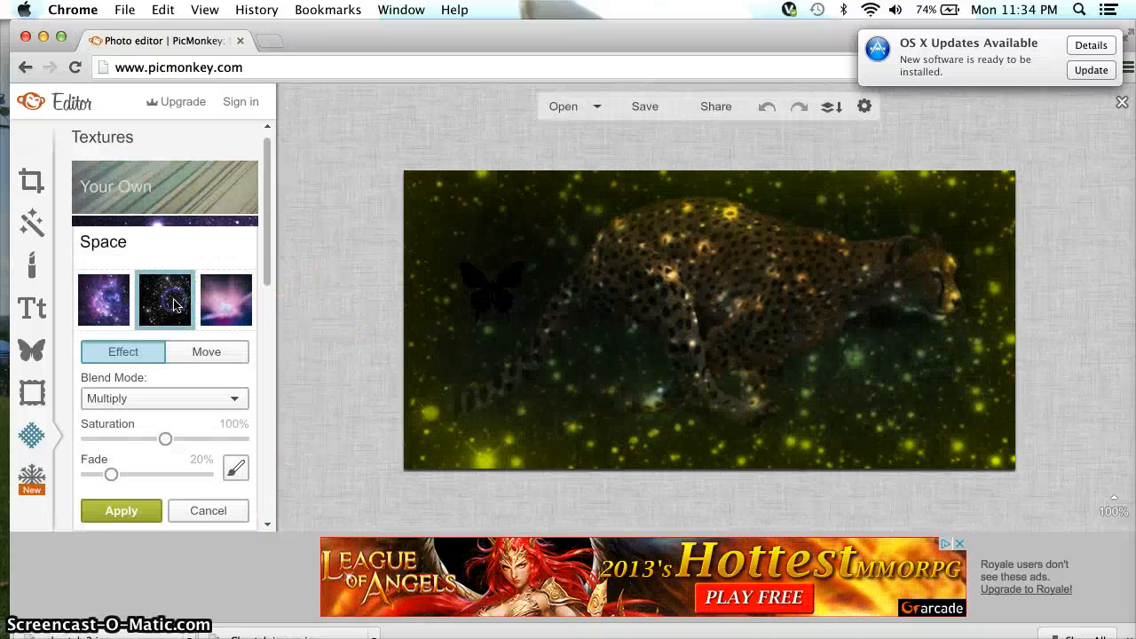
pyautogui.click(163, 353)
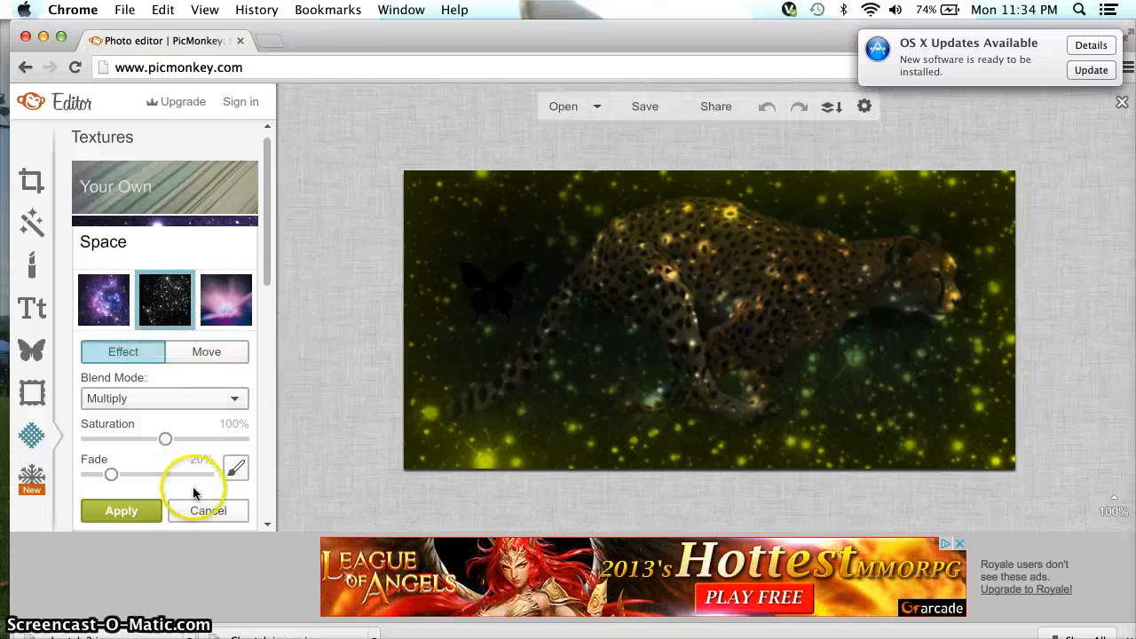
pyautogui.click(202, 515)
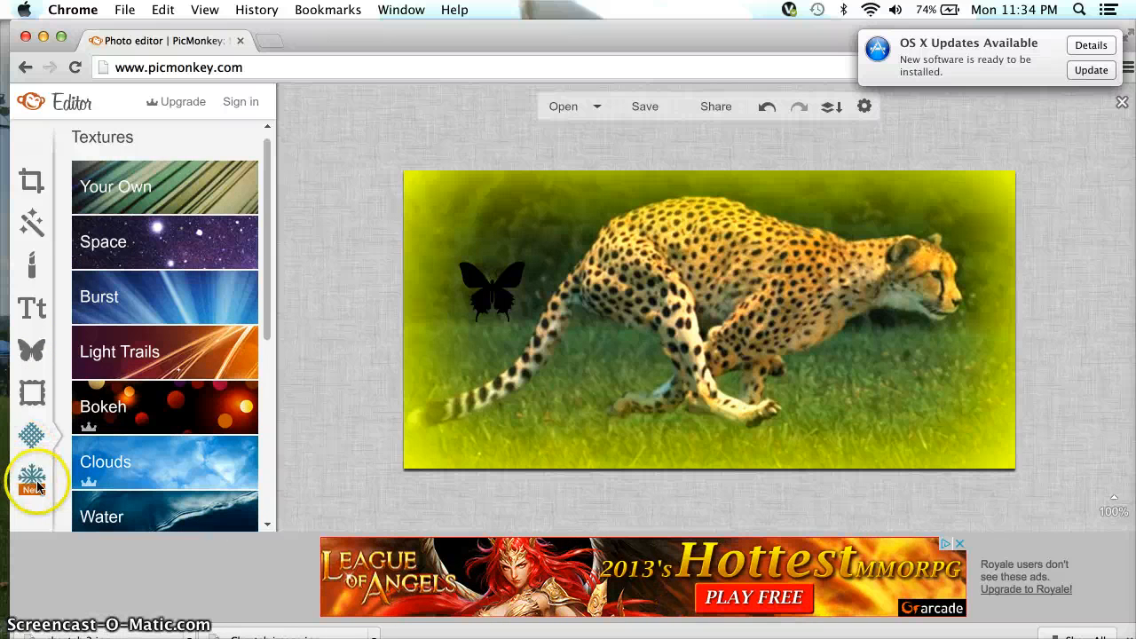
pyautogui.click(33, 481)
pyautogui.click(31, 433)
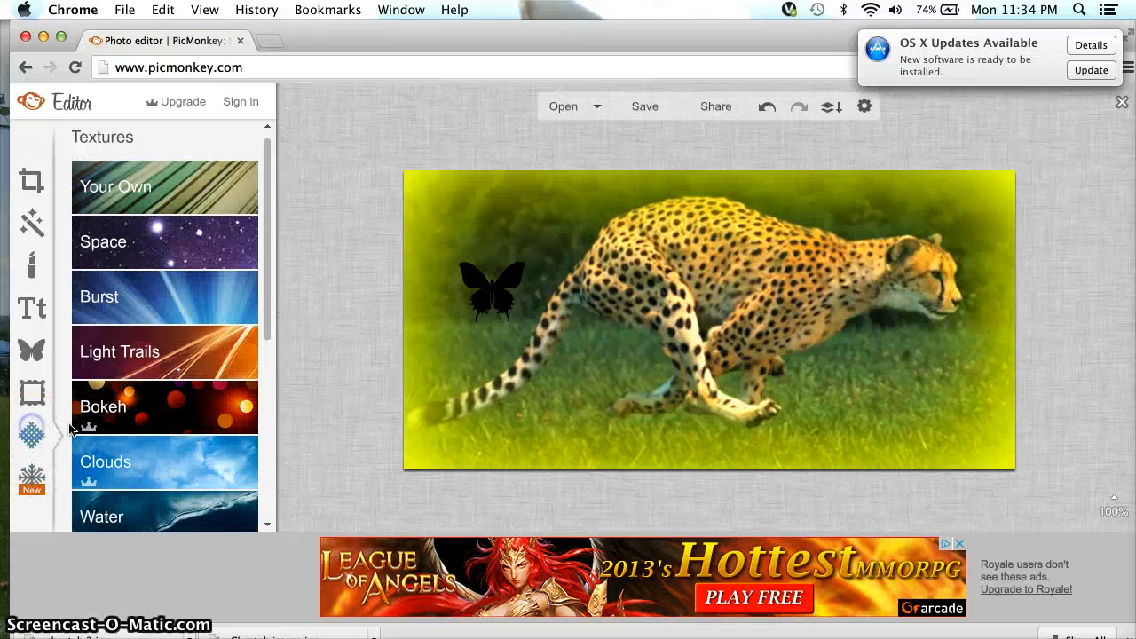